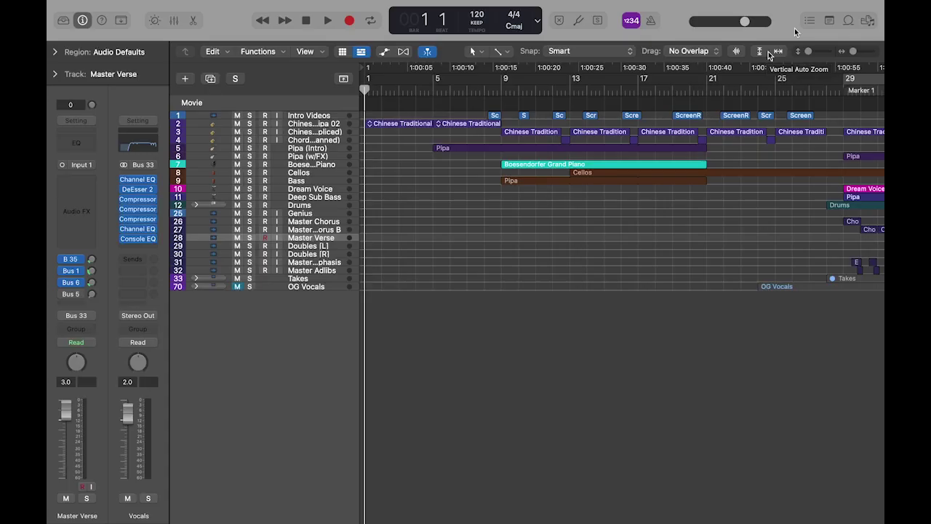
- Adjust the horizontal and vertical zoom so the track lanes are taller
click(849, 52)
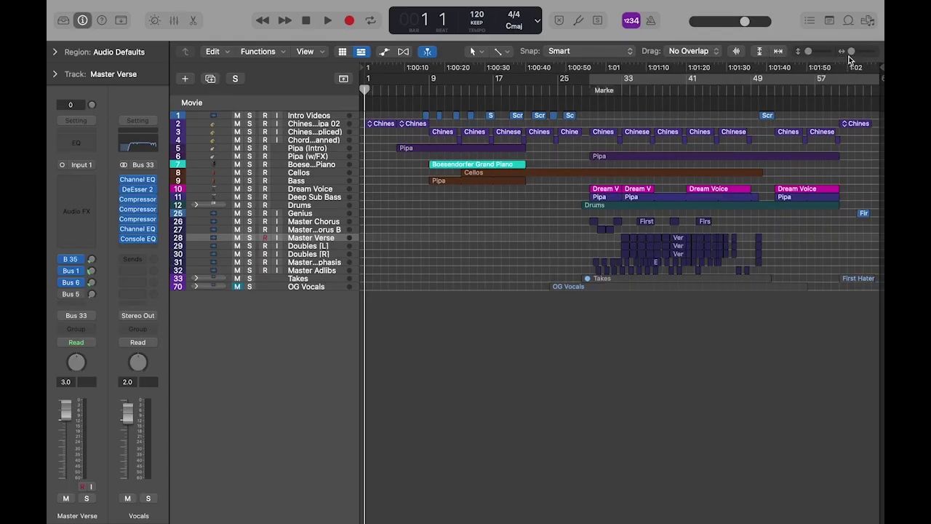
drag(852, 55, 814, 58)
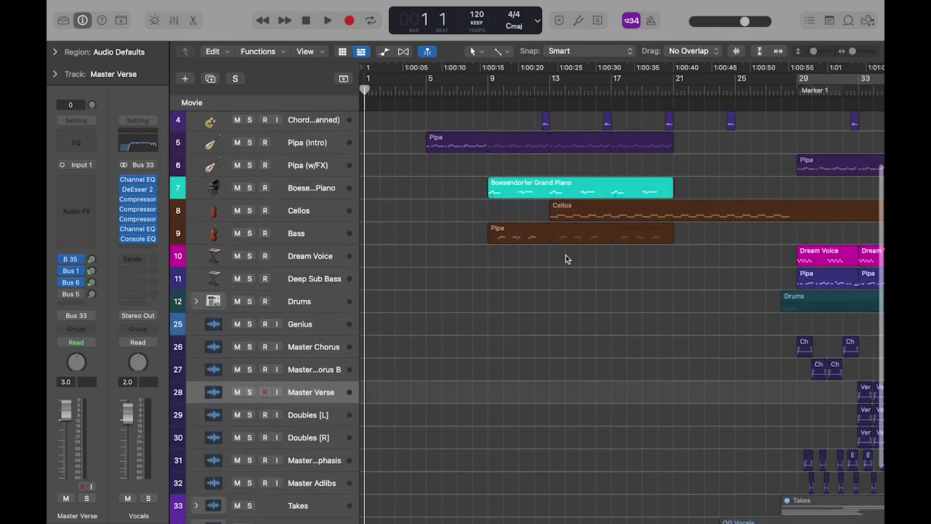
scroll(815, 124, down, 1)
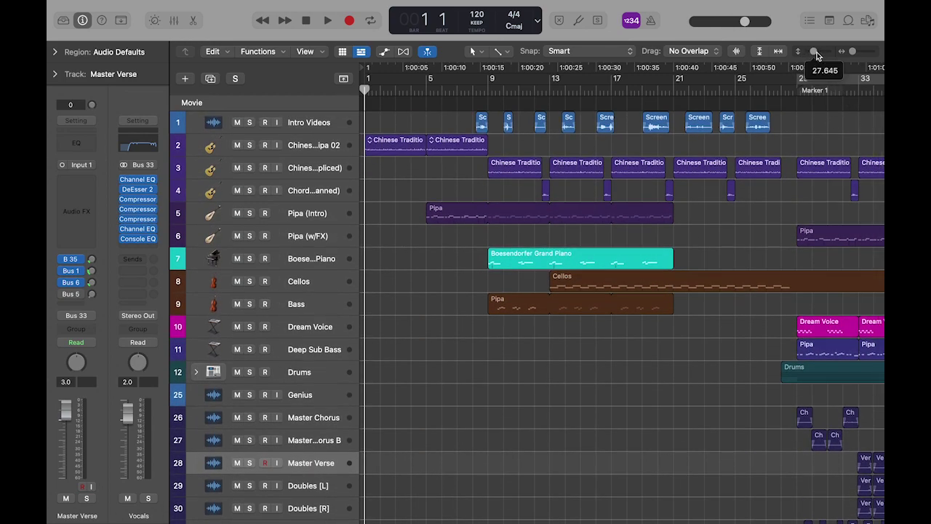
drag(815, 58, 818, 58)
scroll(601, 255, up, 5)
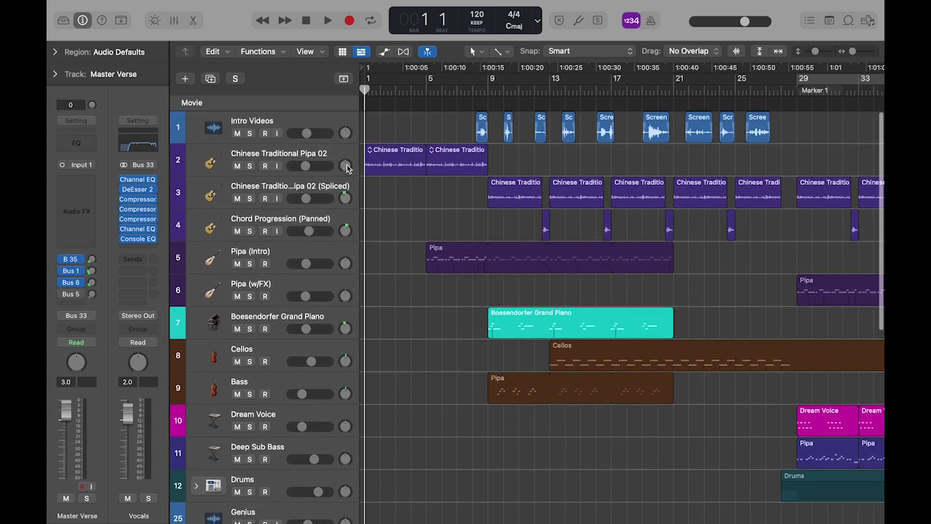
- Solo Chinese Traditional Pipa 02, play it briefly, then stop and unsolo it
click(250, 167)
key(space)
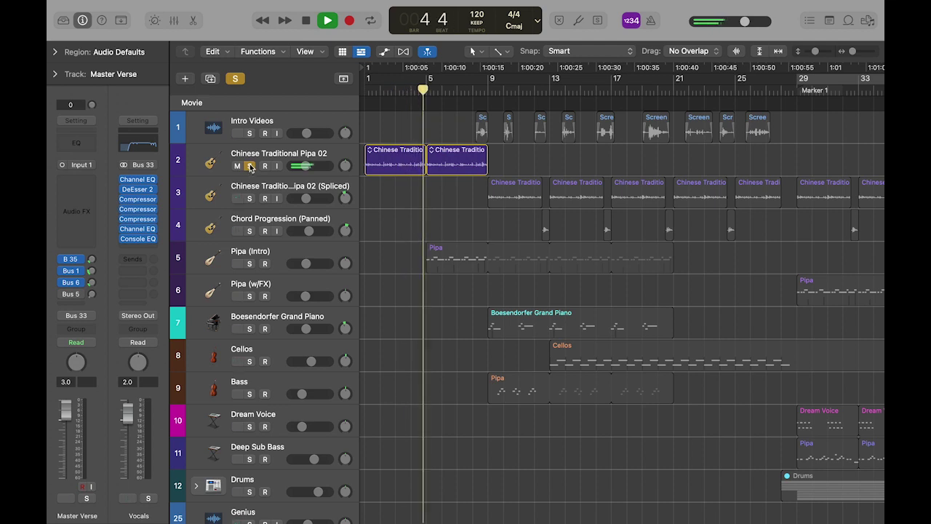
key(space)
click(249, 166)
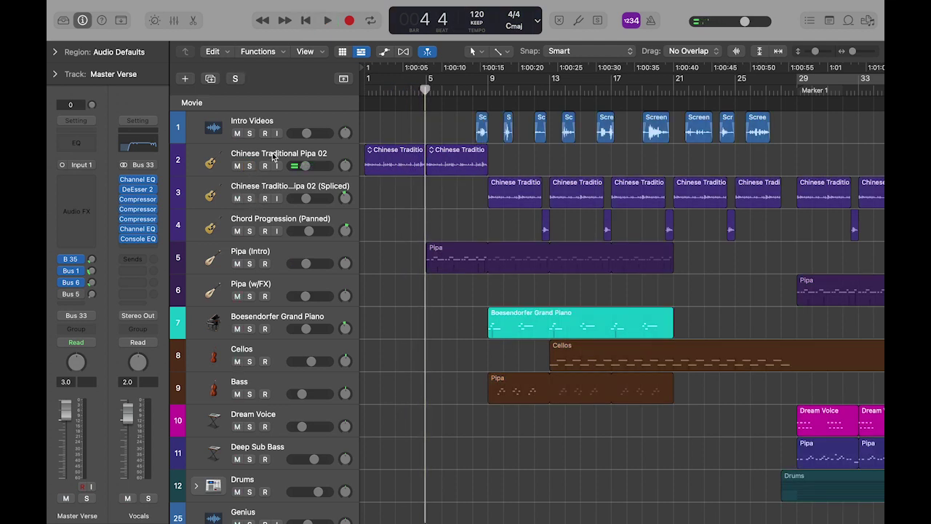
- Solo the Pipa (Intro) track and play it from bar 5
click(282, 252)
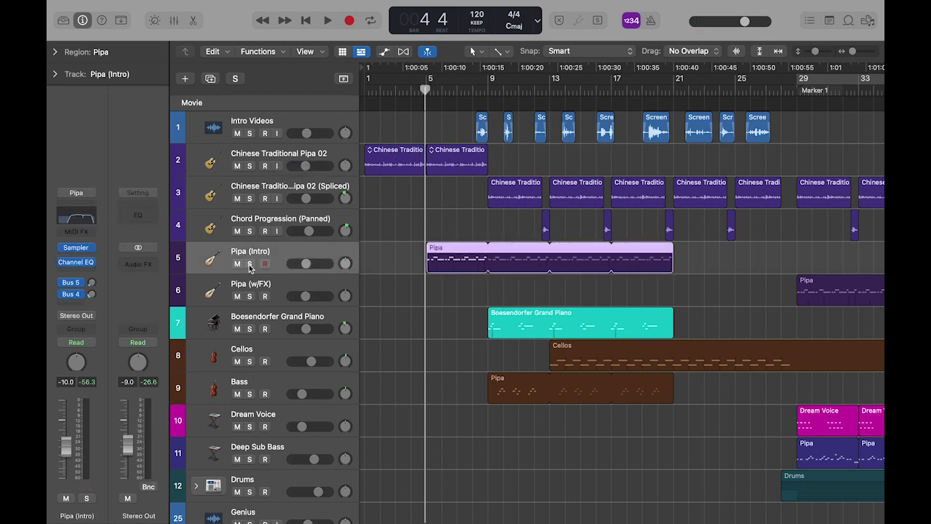
click(249, 264)
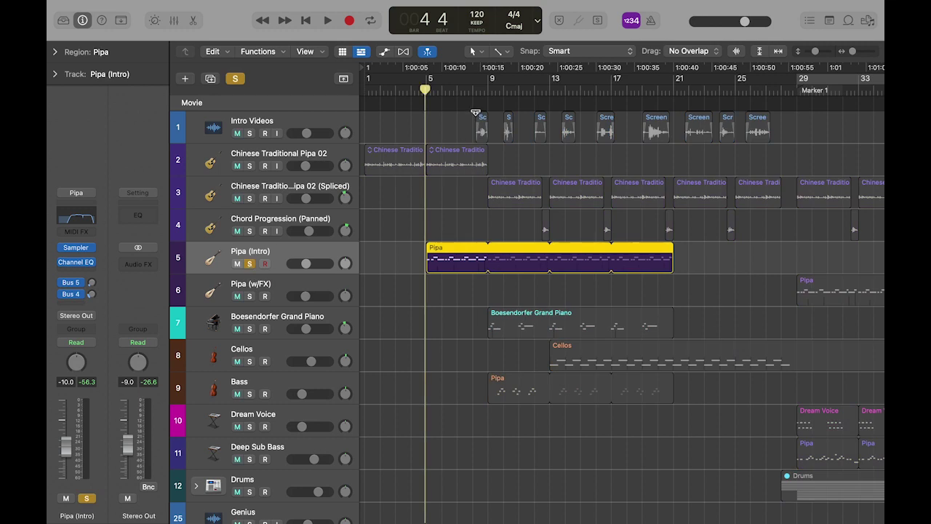
mouse_move(425, 91)
mouse_down()
mouse_move(479, 91)
mouse_move(427, 93)
mouse_up()
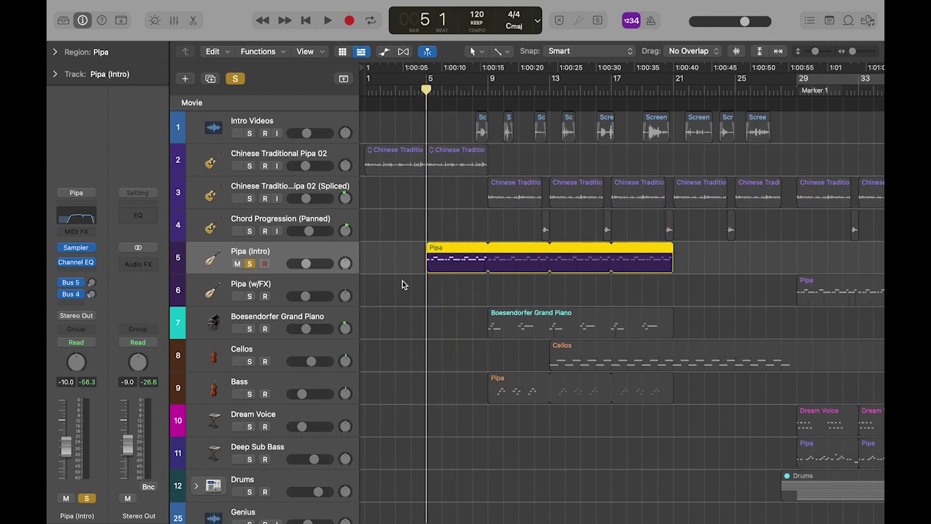
key(space)
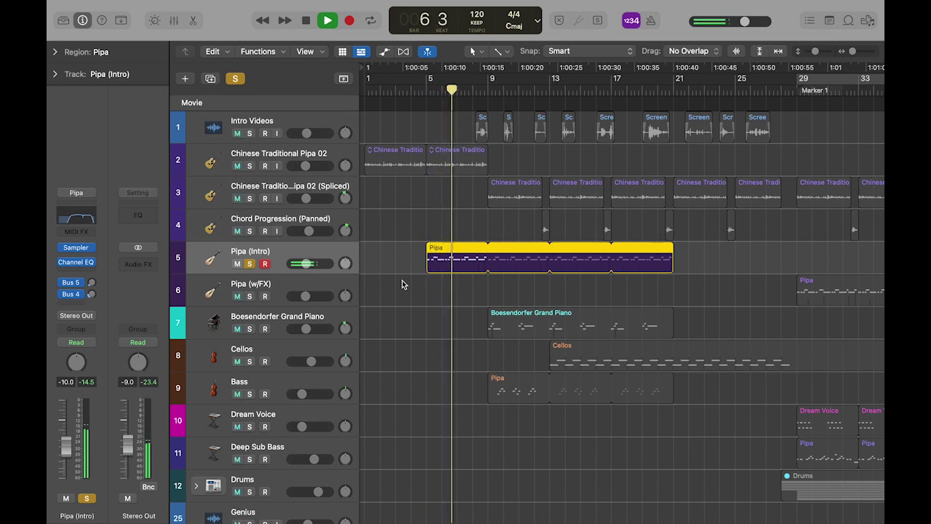
key(space)
- Move the solo from Pipa (Intro) to the spliced Chinese Traditional Pipa track
click(250, 263)
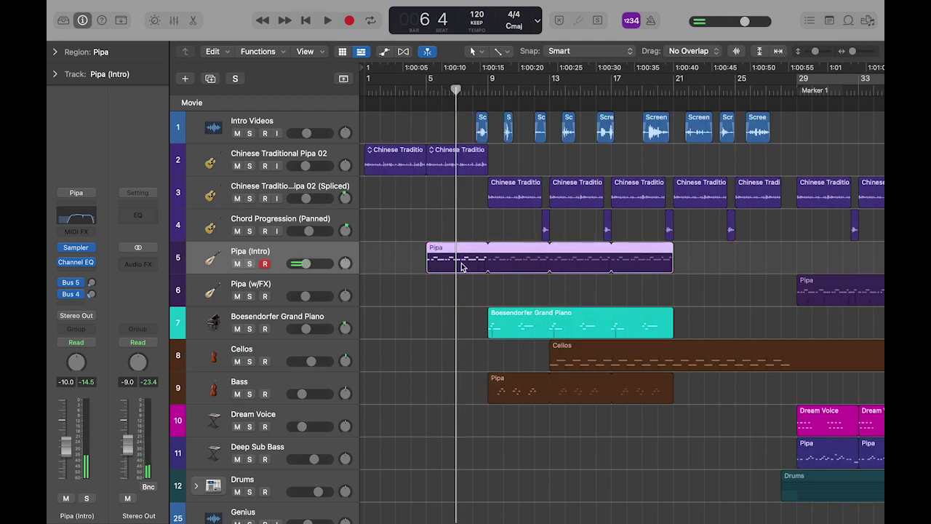
click(249, 199)
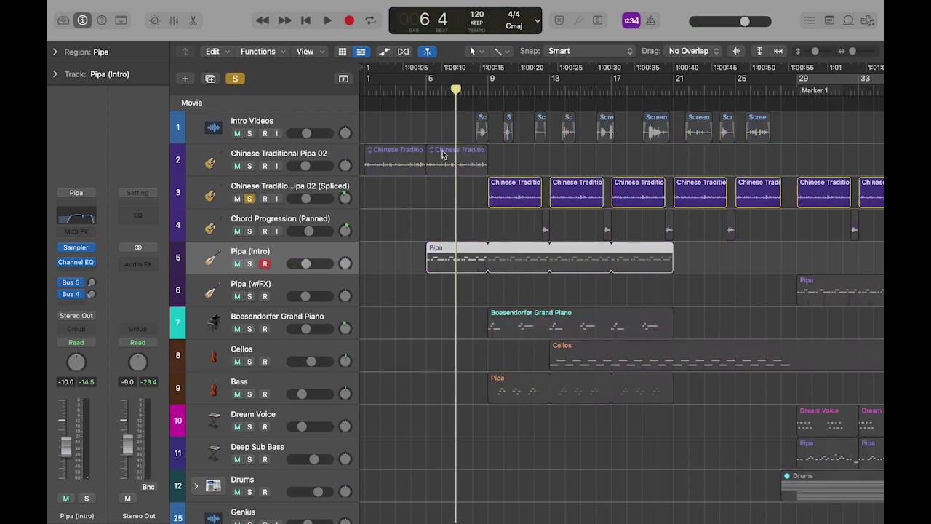
scroll(442, 154, right, 3)
- Add a Chord Progression (Panned) solo and play both soloed tracks from bar 9
drag(384, 91, 420, 93)
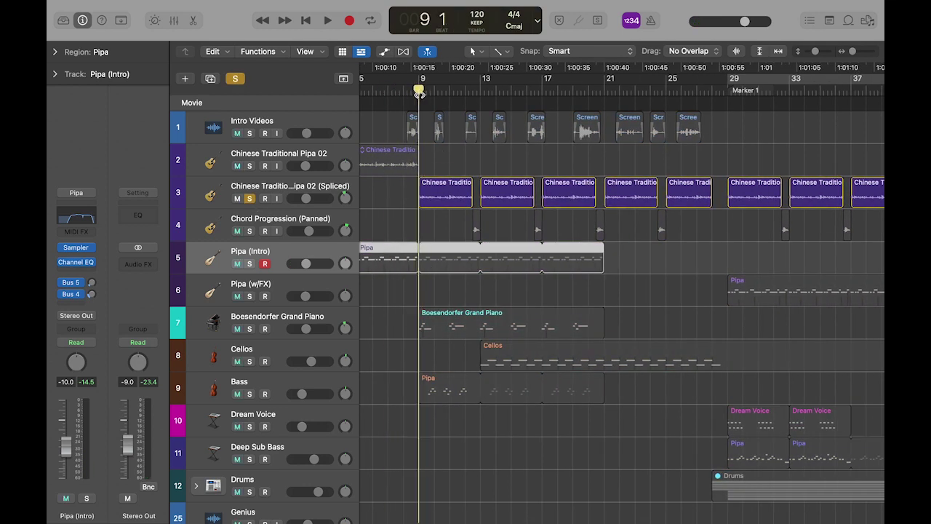
click(249, 230)
click(286, 218)
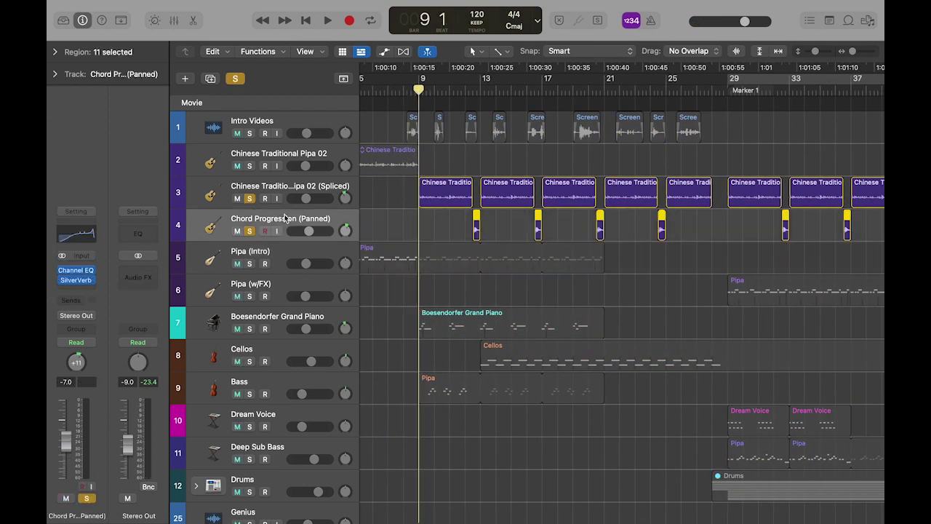
click(336, 187)
click(338, 227)
click(430, 234)
key(space)
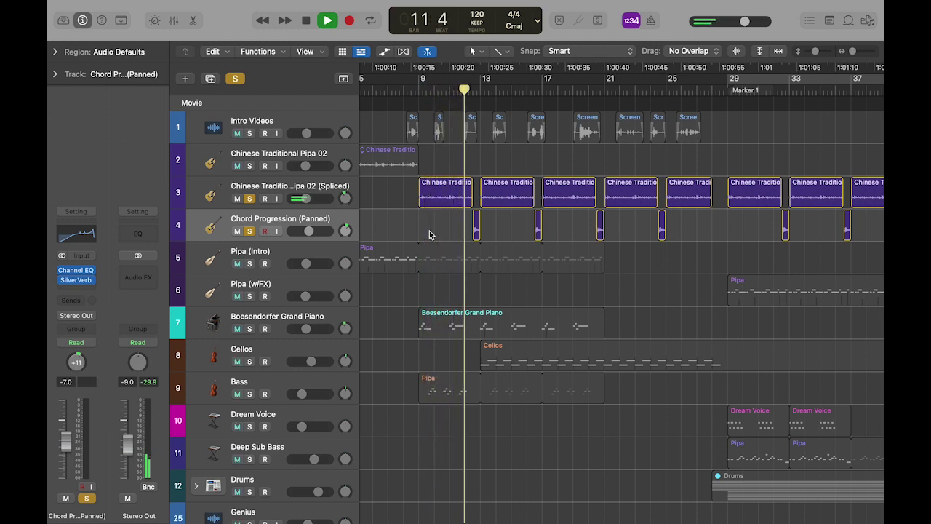
- Clear all solos, then play the Intro Videos track alone from around bar 8
key(space)
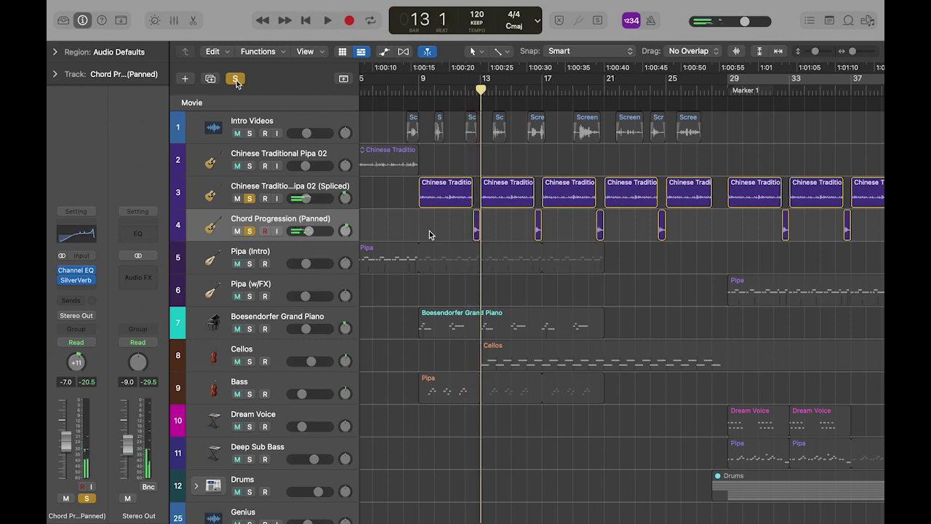
key(s)
scroll(456, 285, left, 5)
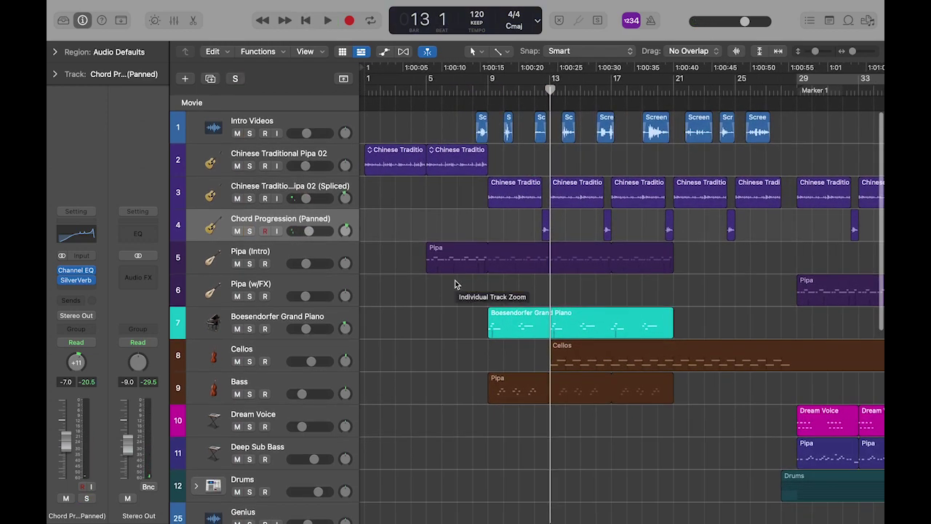
click(250, 134)
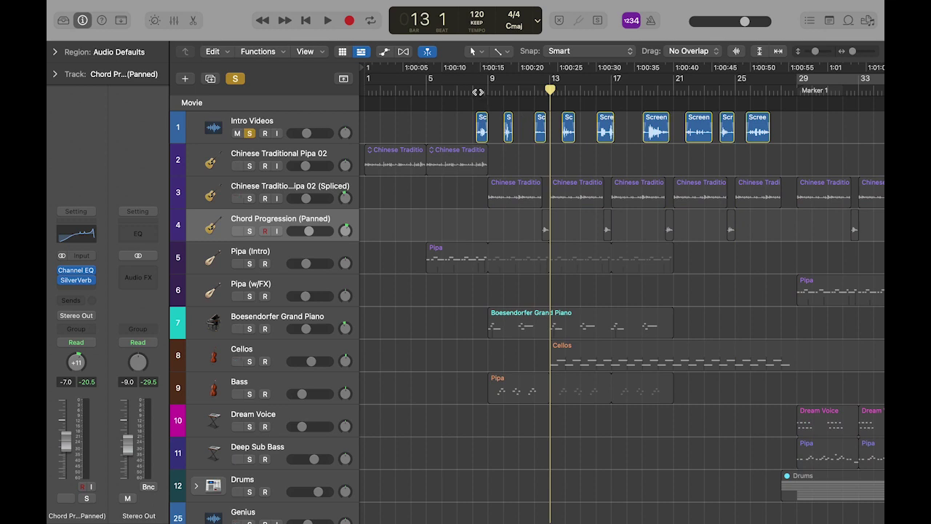
double_click(477, 91)
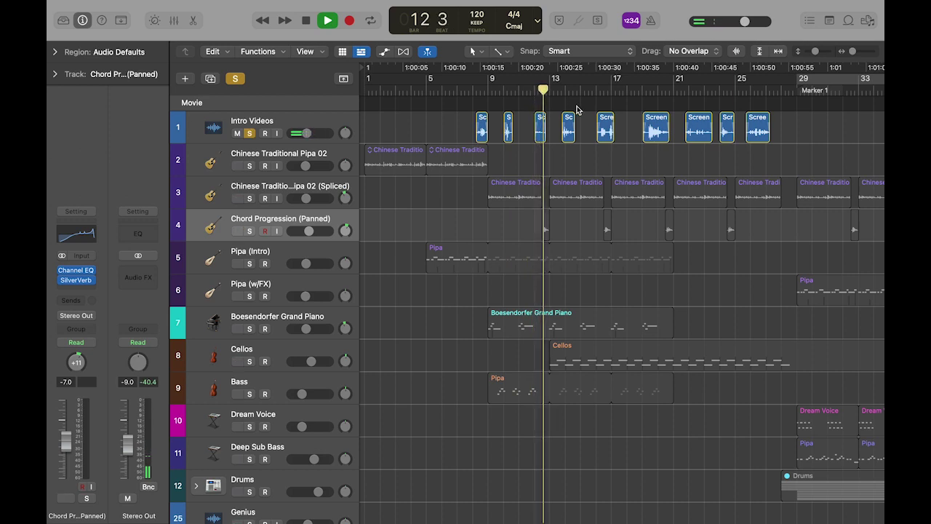
key(space)
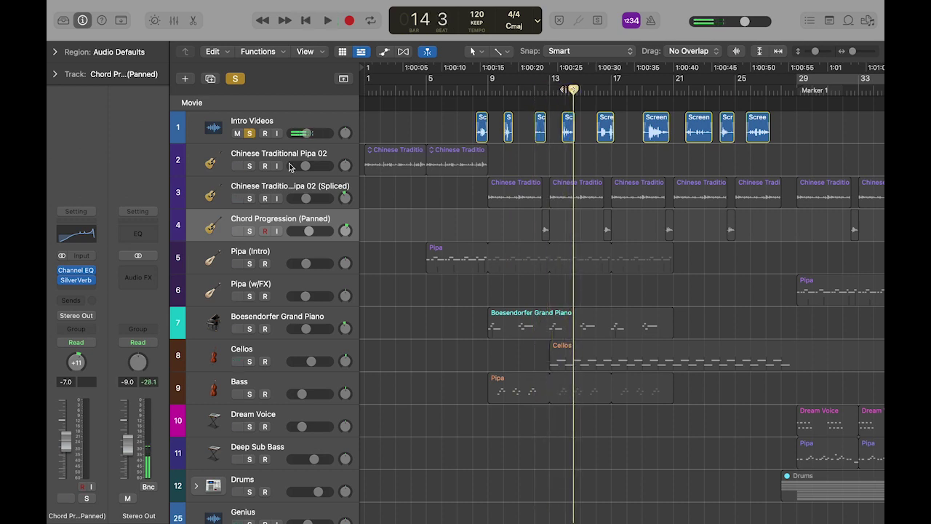
- Remove the Intro Videos solo and scroll through the arrangement
click(235, 78)
scroll(478, 174, down, 1)
scroll(479, 174, right, 1)
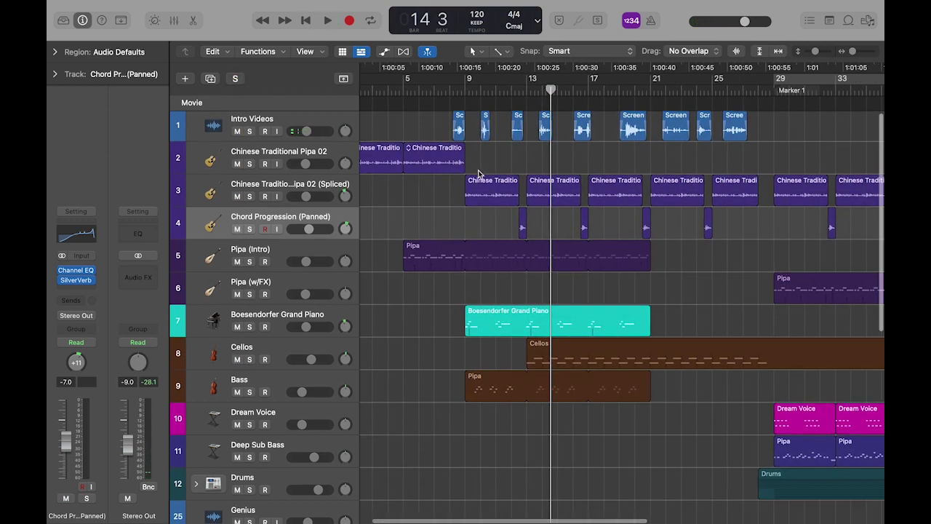
scroll(478, 175, down, 3)
scroll(479, 174, up, 4)
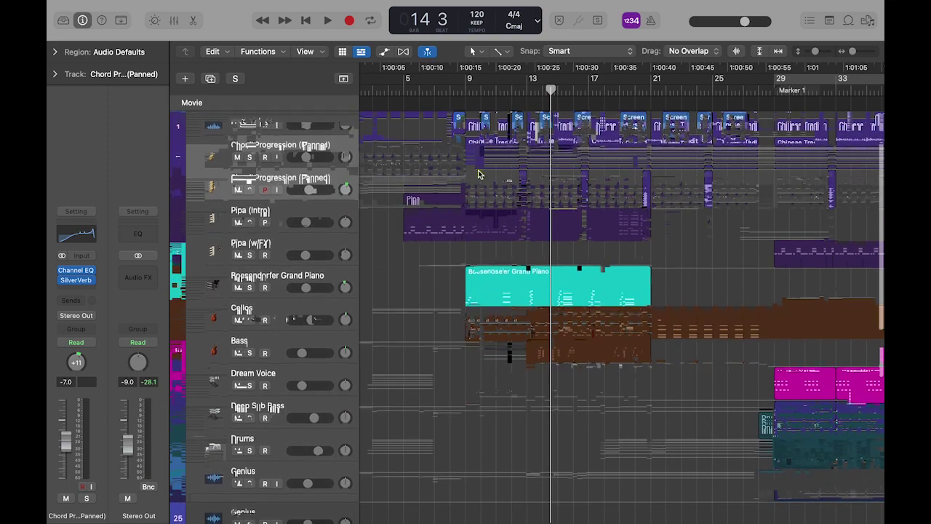
scroll(479, 174, down, 1)
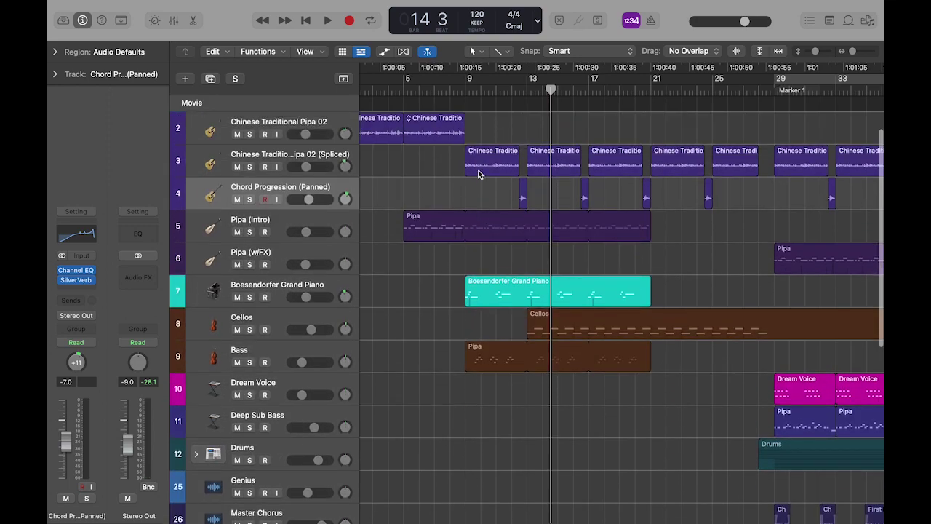
scroll(478, 175, up, 1)
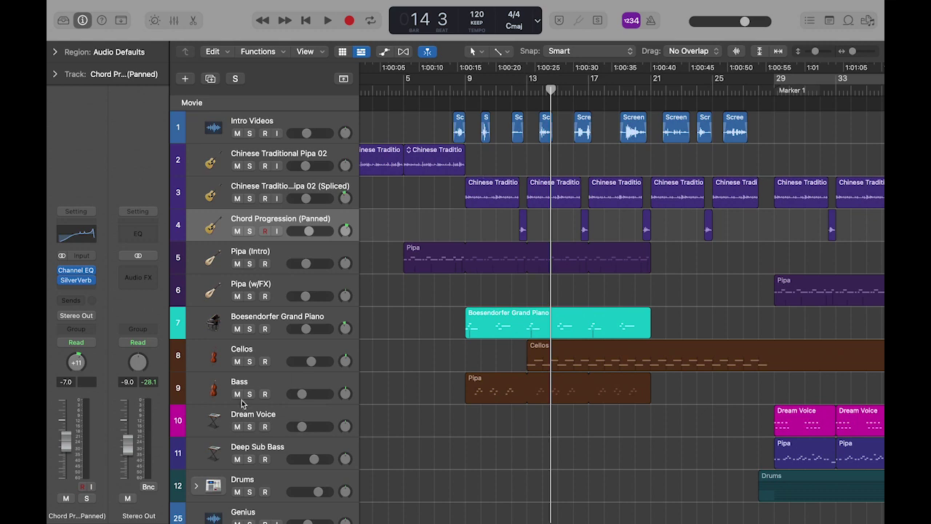
scroll(242, 404, down, 1)
scroll(446, 306, up, 1)
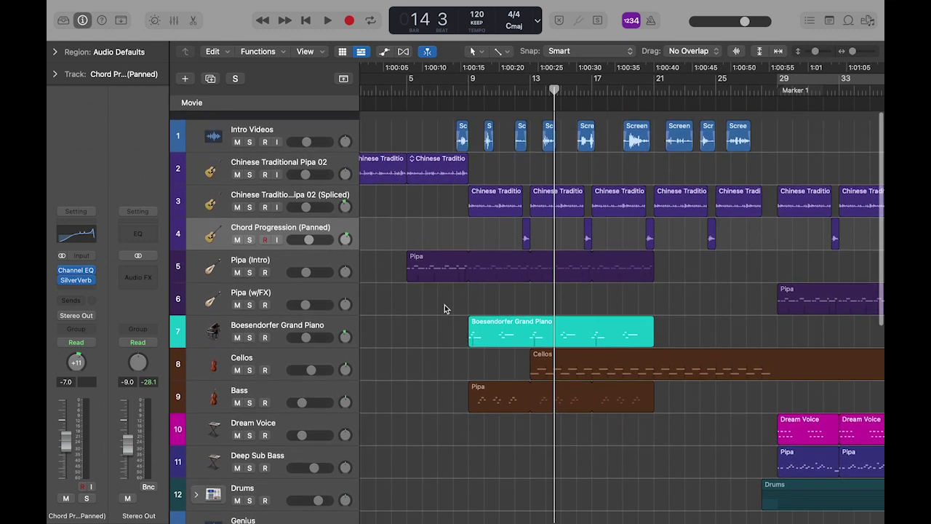
scroll(445, 306, left, 1)
scroll(445, 306, right, 2)
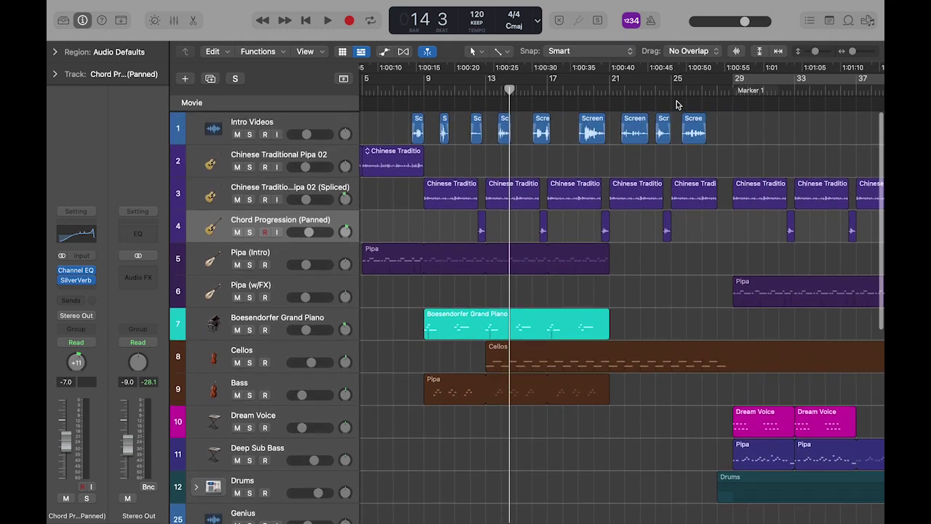
- Jump to Marker 1 at bar 29, then set the playhead back on bar 9
click(741, 90)
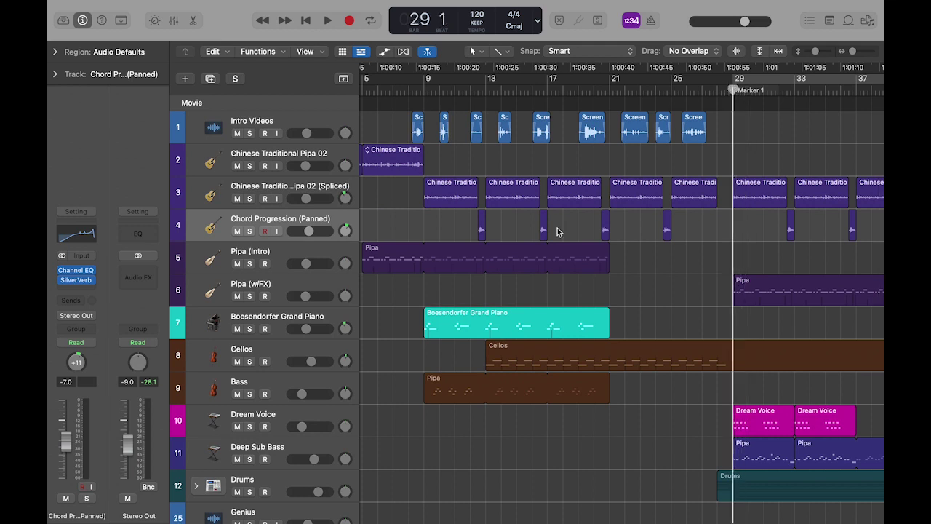
scroll(559, 232, left, 2)
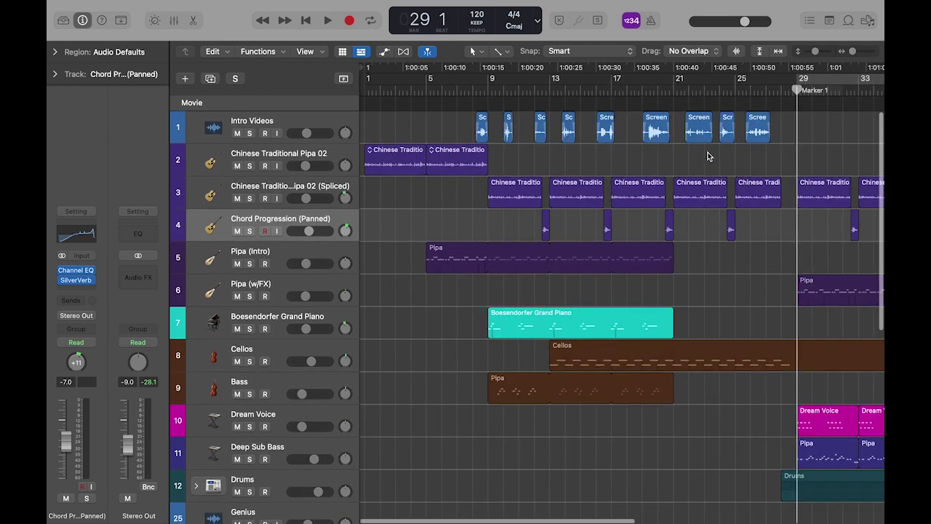
click(495, 89)
click(488, 88)
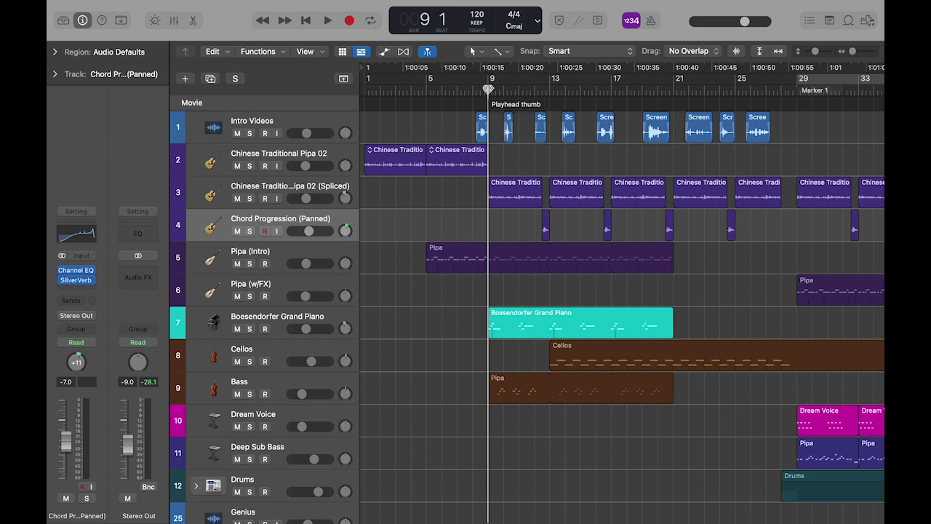
- Play the Boesendorfer Grand Piano soloed briefly, then solo Cellos and select its region
click(250, 329)
key(space)
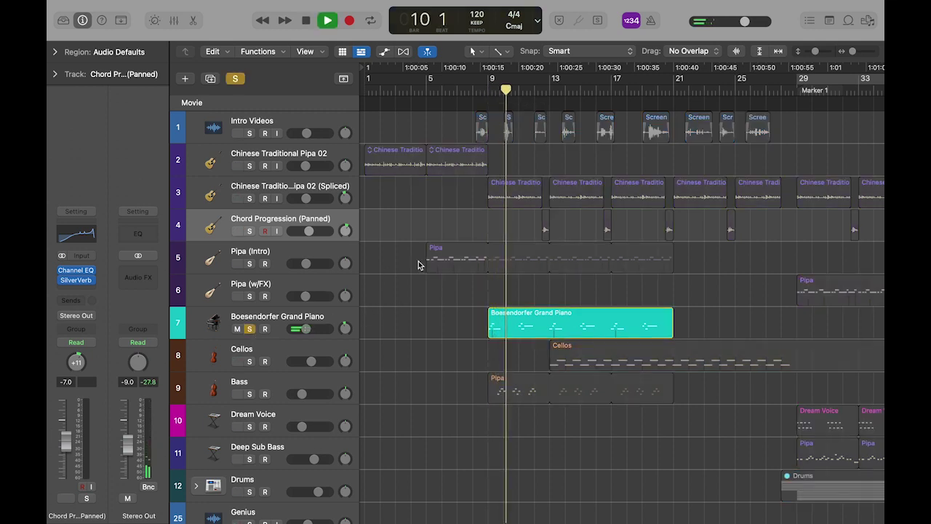
click(250, 329)
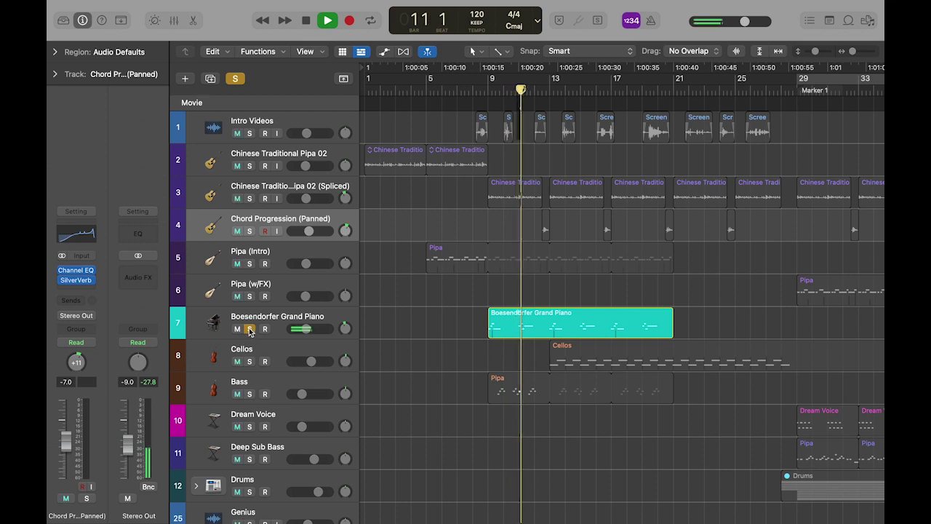
click(249, 328)
click(249, 362)
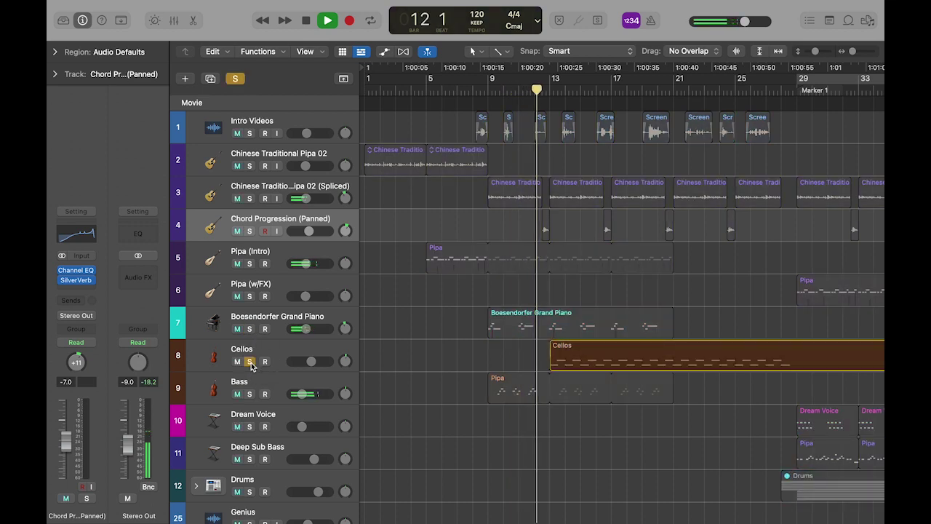
scroll(528, 370, right, 2)
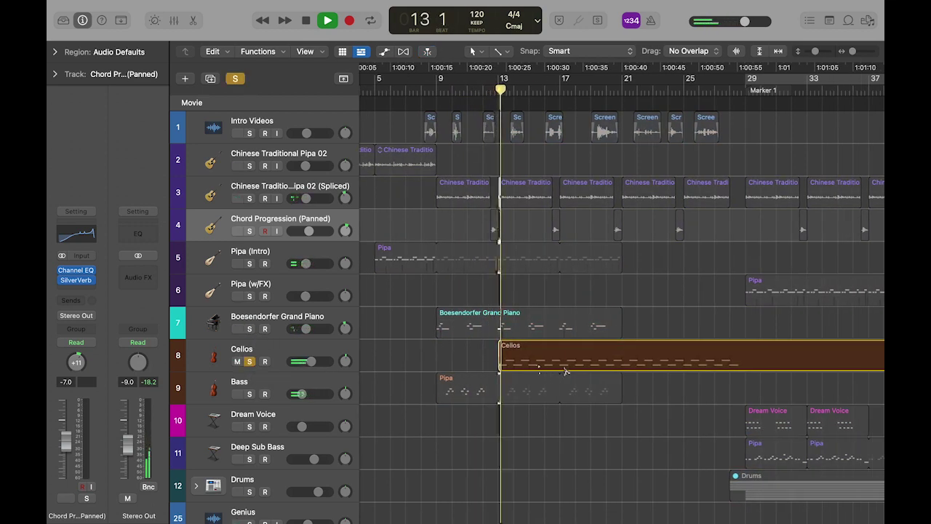
click(565, 370)
scroll(564, 367, right, 2)
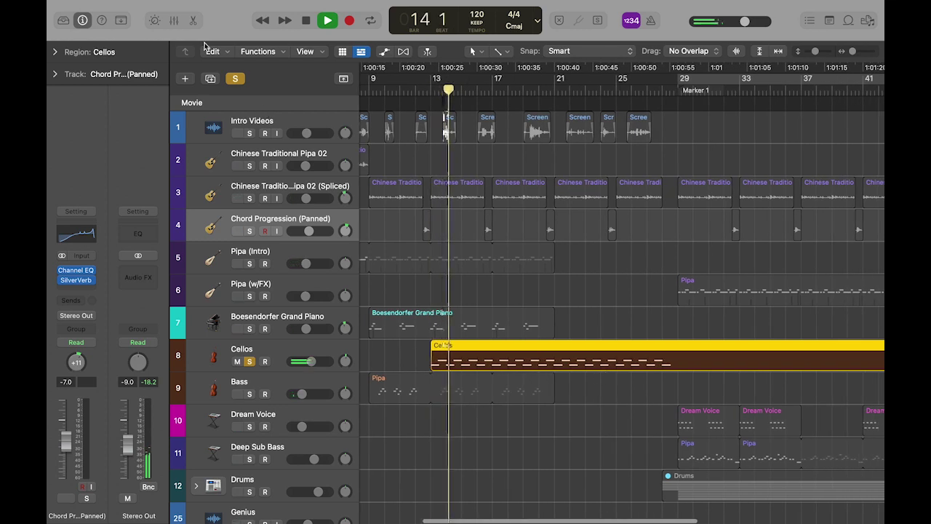
- View the Cellos notes in the Piano Roll, then unsolo Cellos and stop playback
click(193, 20)
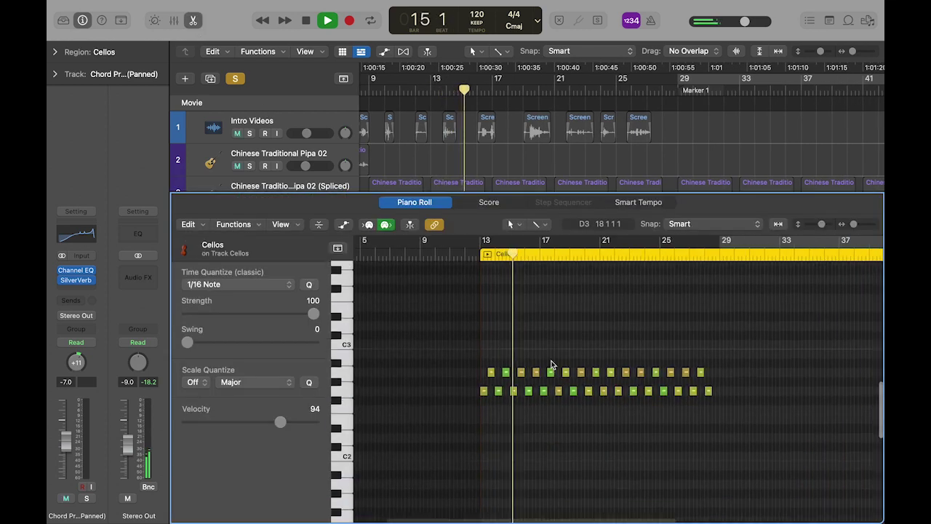
mouse_move(853, 224)
mouse_down()
mouse_move(860, 231)
mouse_move(851, 227)
mouse_up()
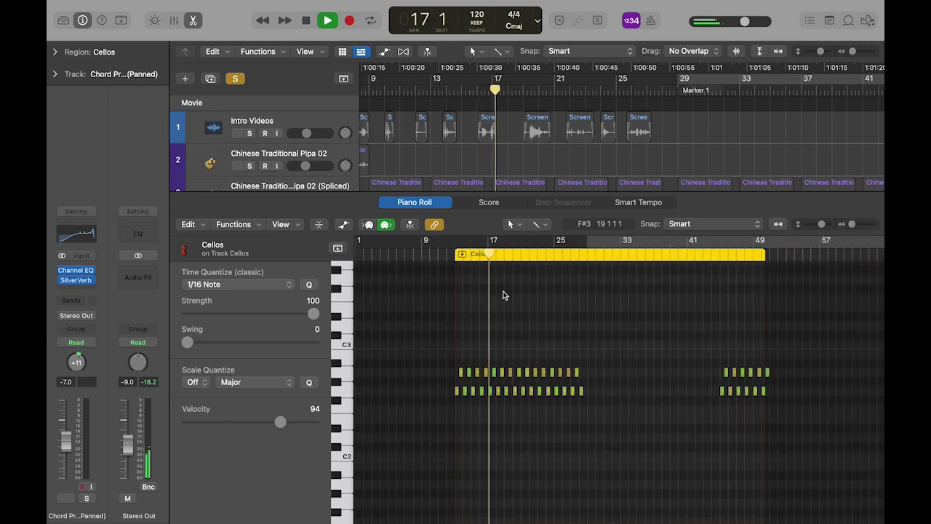
key(e)
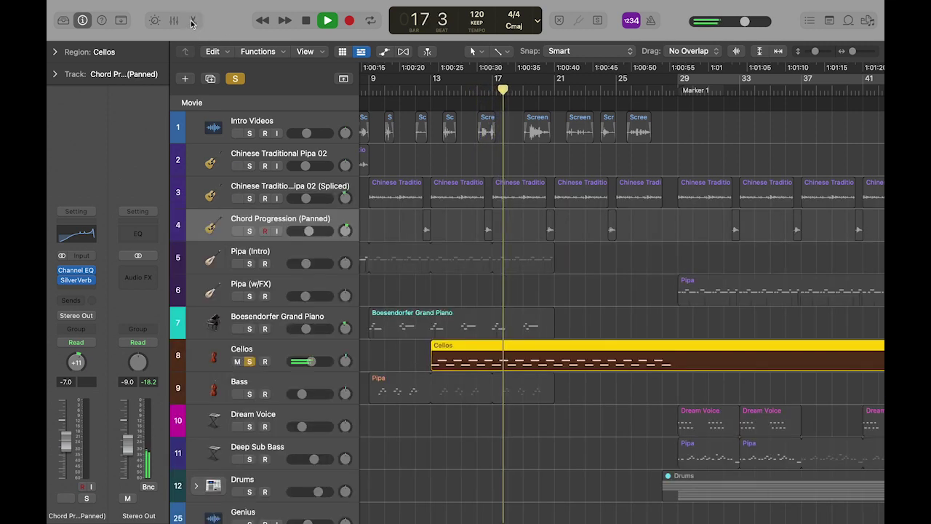
click(251, 362)
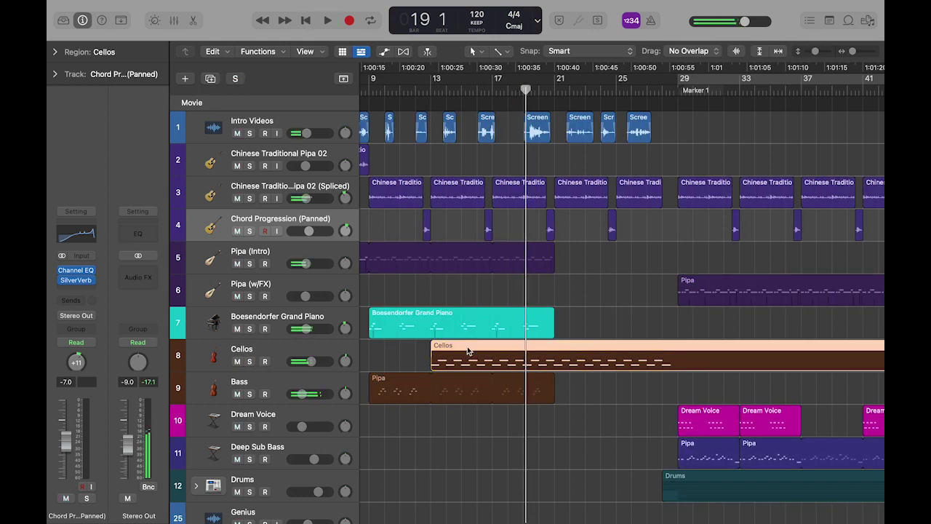
key(space)
- Solo the Bass track, play it from bar 8, then unsolo it
key(ctrl+s)
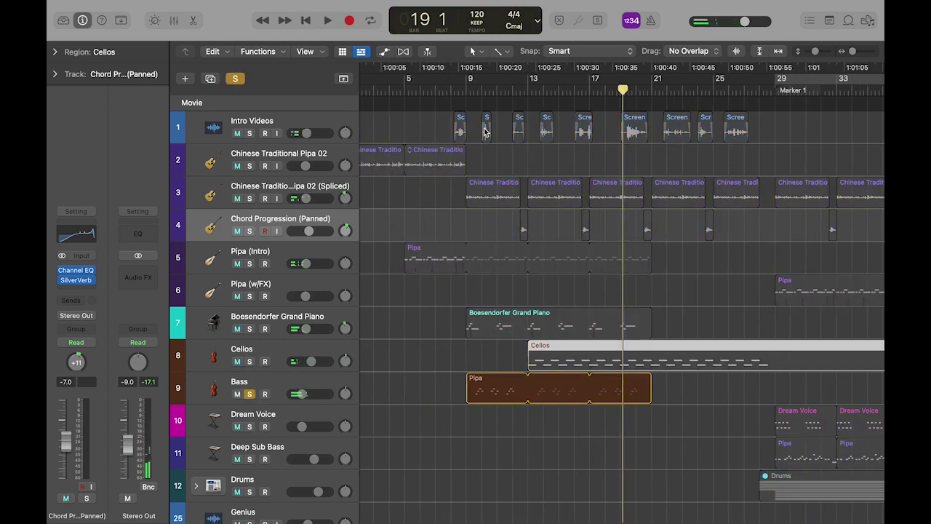
click(467, 89)
key(space)
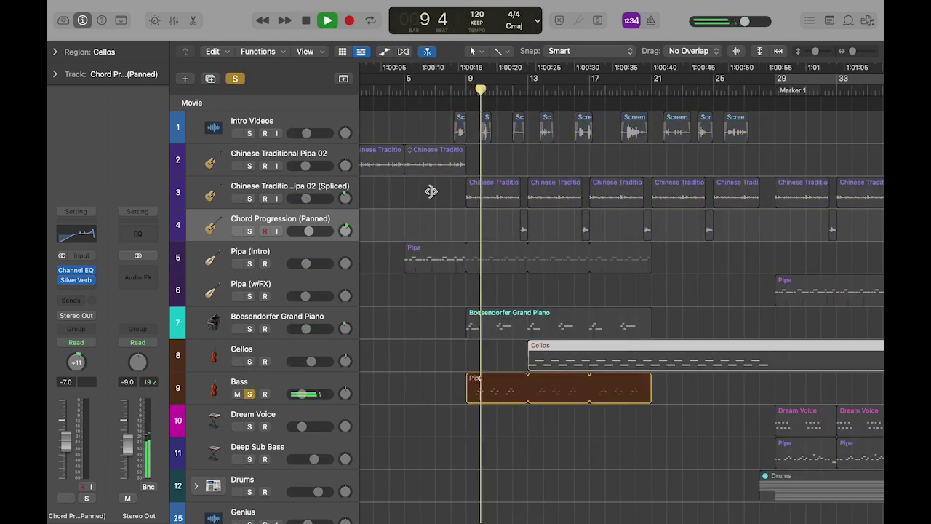
key(space)
key(ctrl+s)
- Select the Pipa region on the Bass track
scroll(322, 239, down, 5)
scroll(322, 239, right, 3)
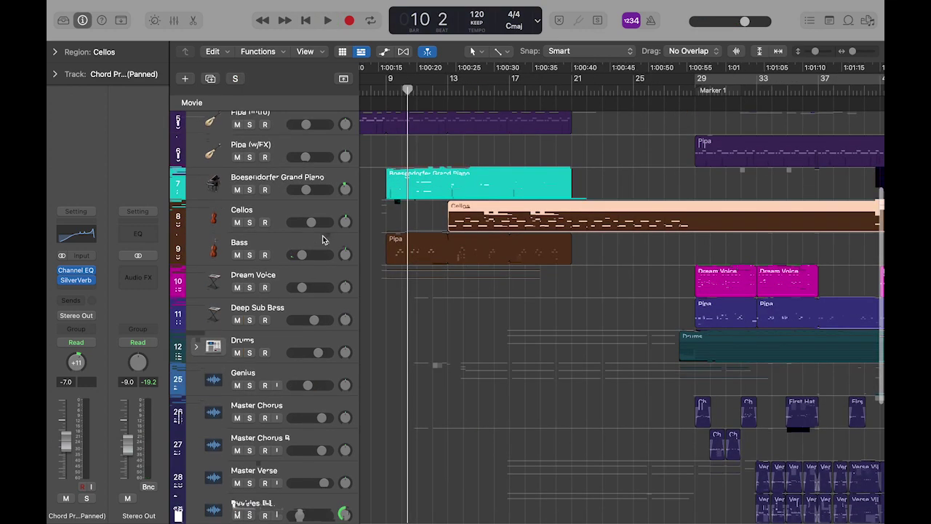
click(391, 246)
click(433, 263)
click(433, 258)
scroll(433, 262, right, 5)
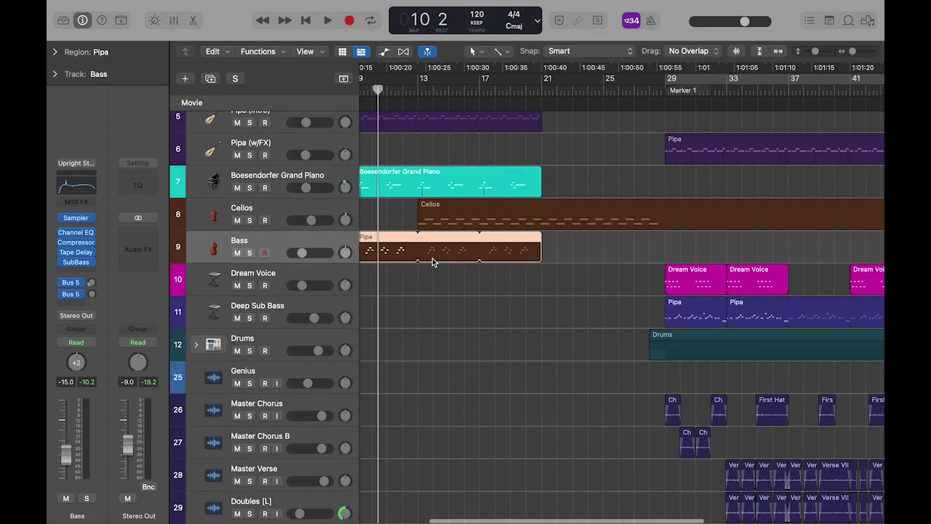
- Expand the Drums stack to view its drum tracks, then collapse it
click(196, 349)
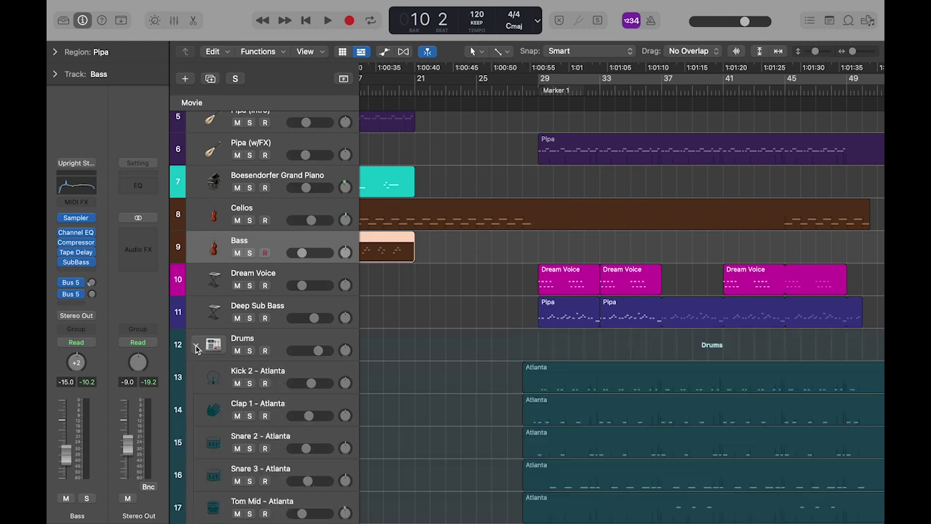
scroll(354, 333, right, 5)
scroll(354, 328, up, 3)
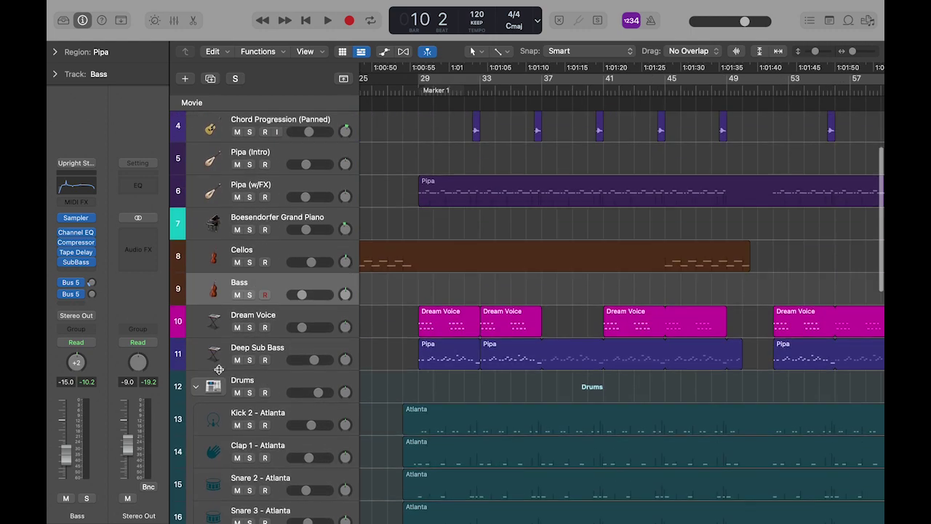
click(196, 387)
scroll(209, 389, left, 2)
scroll(321, 337, left, 10)
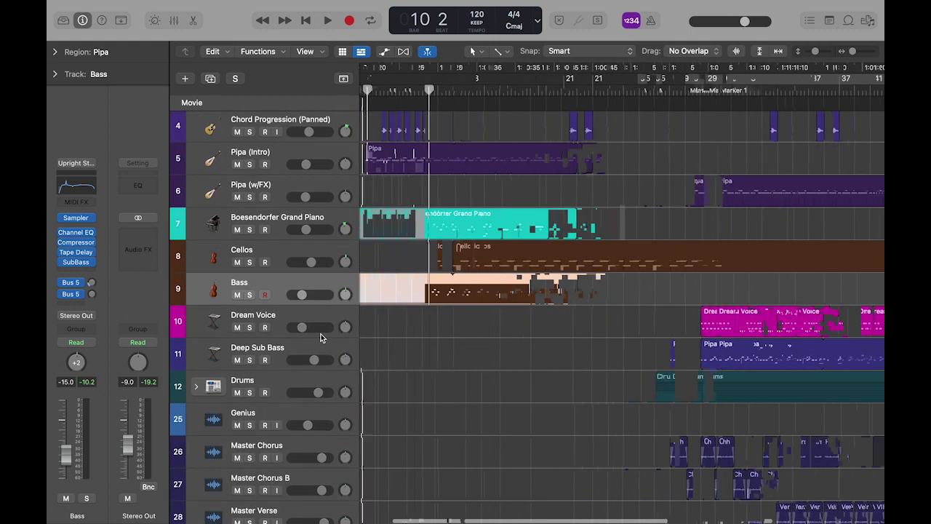
scroll(551, 365, up, 1)
scroll(551, 366, up, 3)
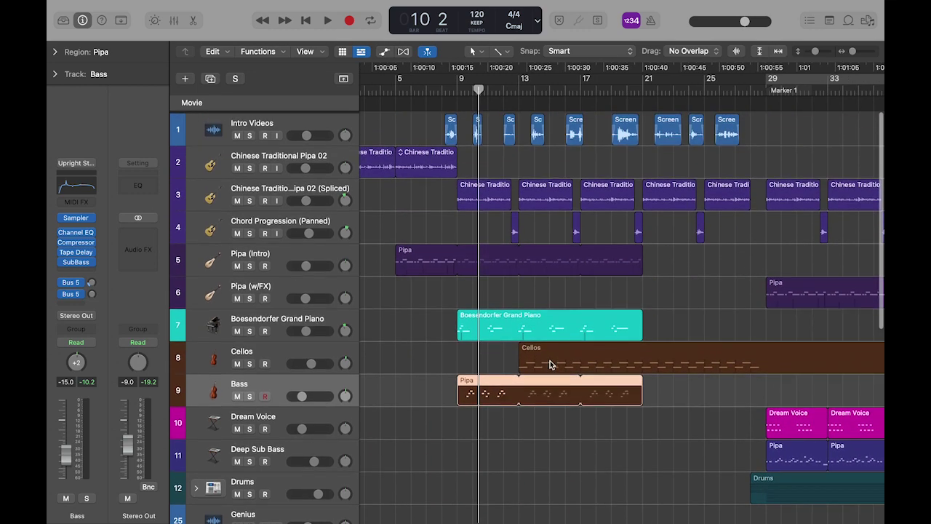
scroll(551, 365, right, 2)
- Play the song from bar 10 up to Marker 1 at bar 29, then solo Pipa (w/FX)
key(space)
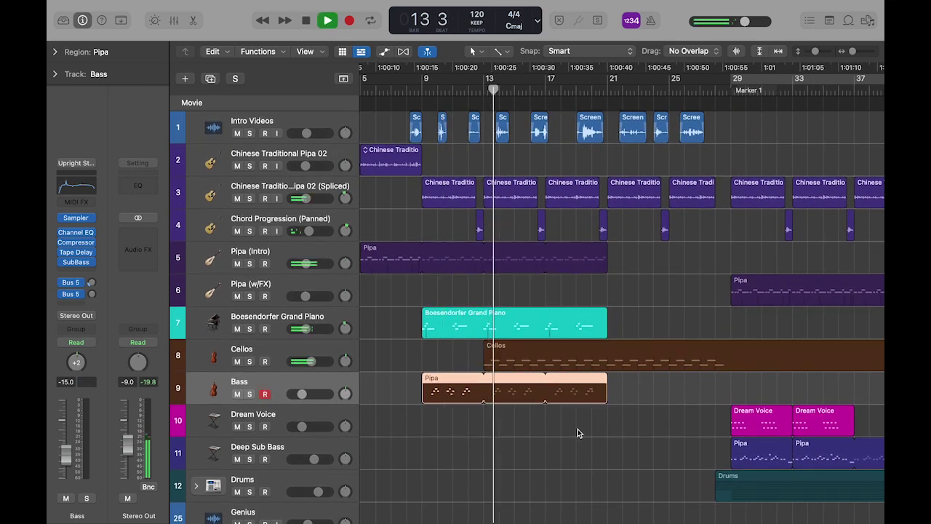
scroll(578, 429, right, 1)
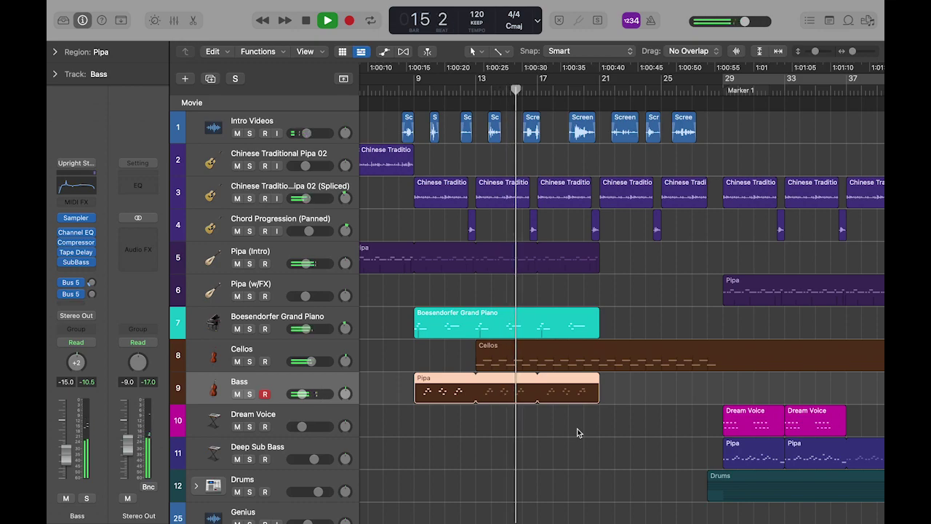
scroll(577, 429, right, 3)
scroll(577, 428, up, 3)
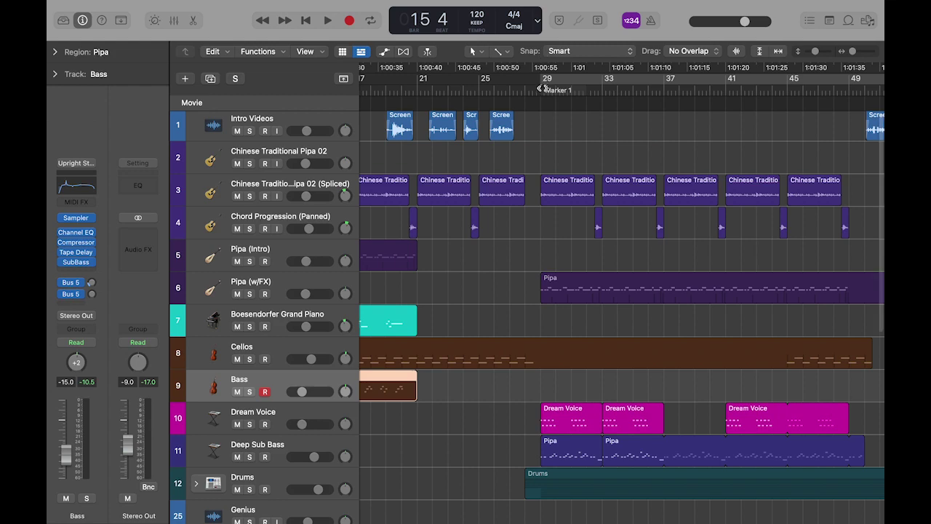
scroll(659, 256, right, 5)
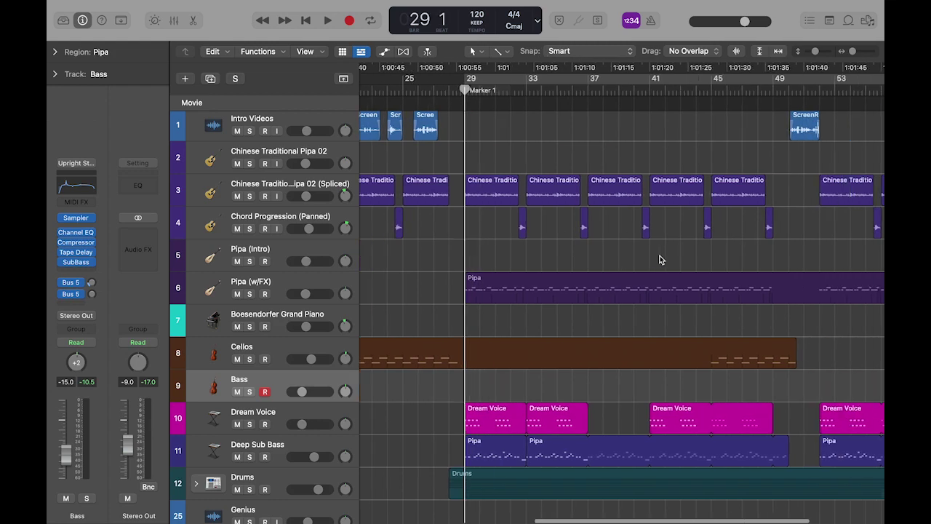
scroll(611, 360, left, 4)
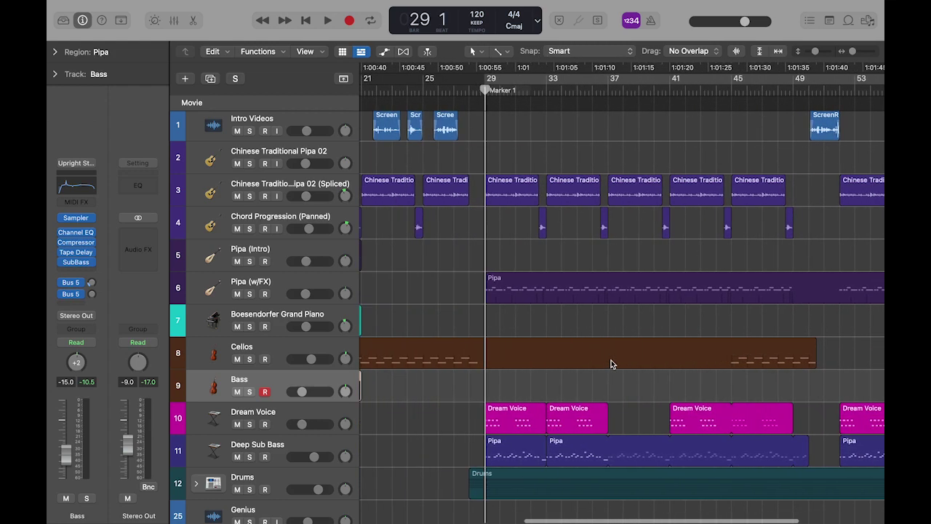
scroll(401, 321, left, 5)
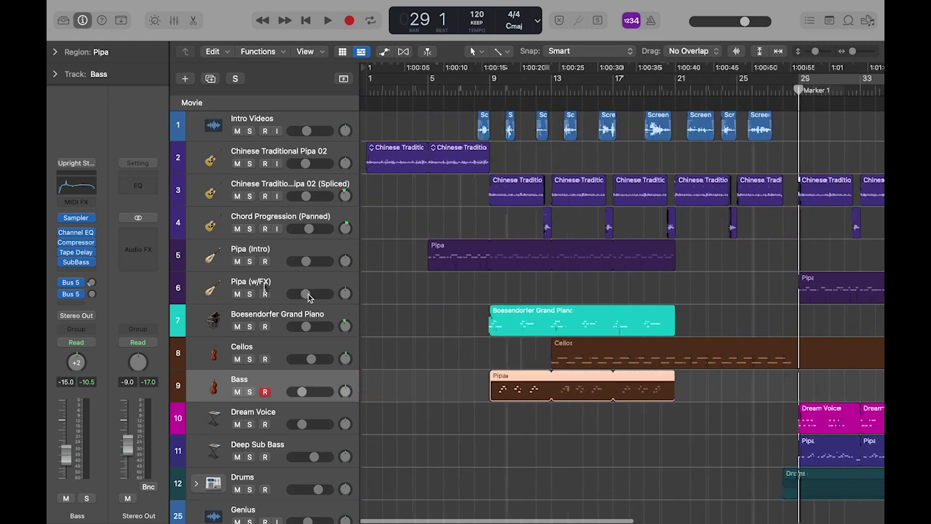
click(249, 294)
- Audition the Overdrive plug-in on Pipa (w/FX), then show the Reverb B aux it feeds
click(266, 256)
click(269, 285)
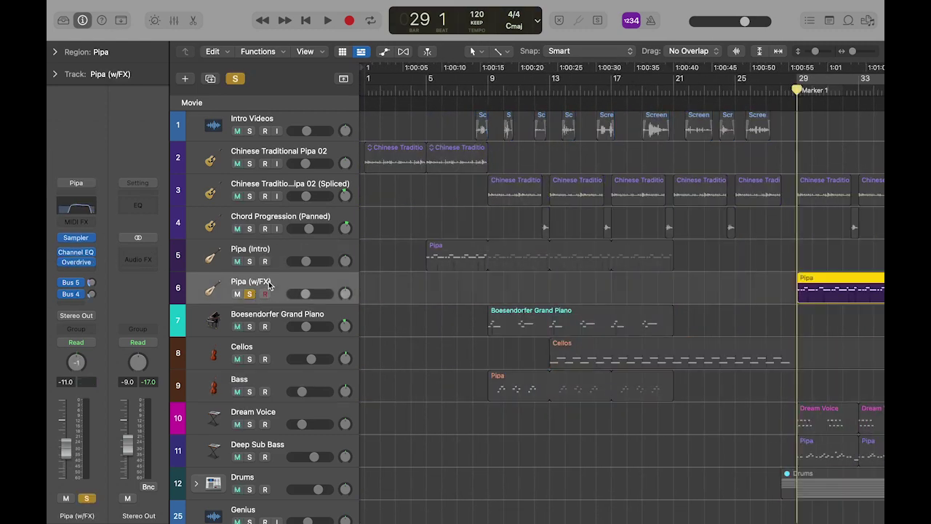
scroll(276, 285, right, 2)
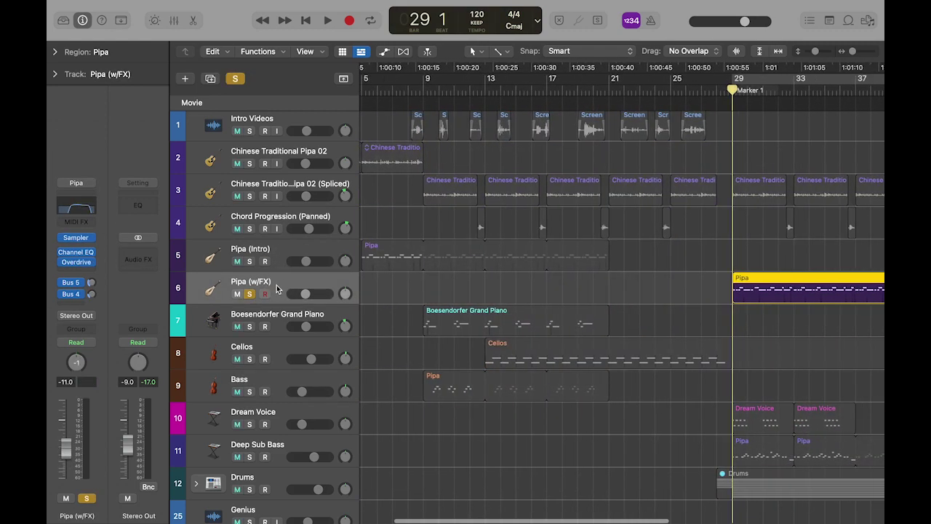
click(76, 263)
key(space)
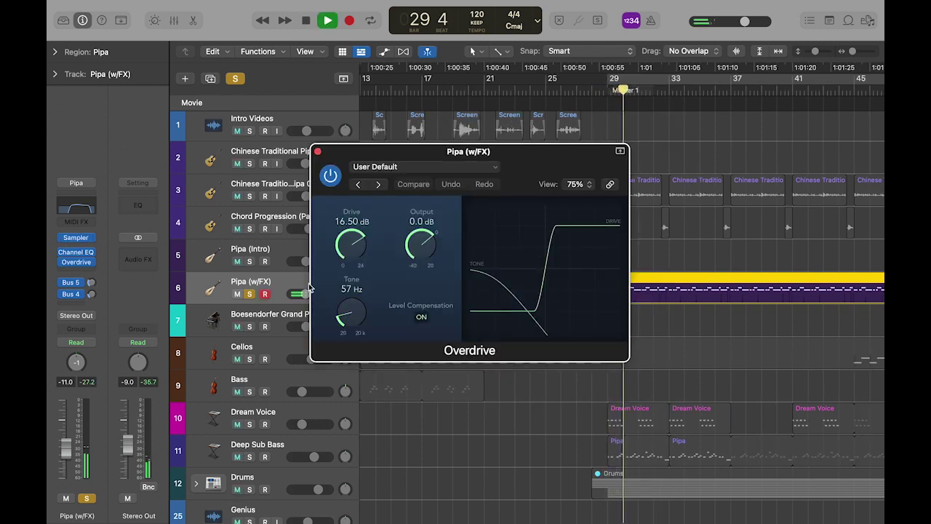
click(317, 153)
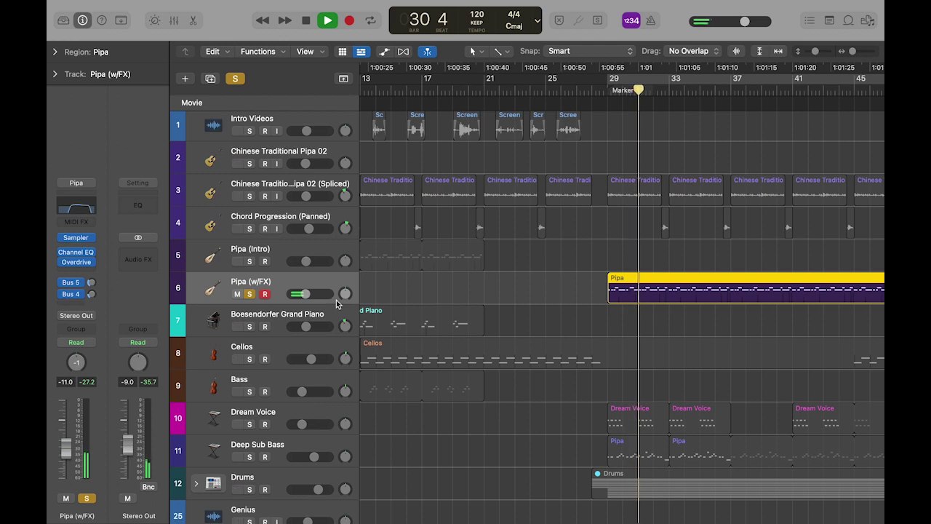
key(space)
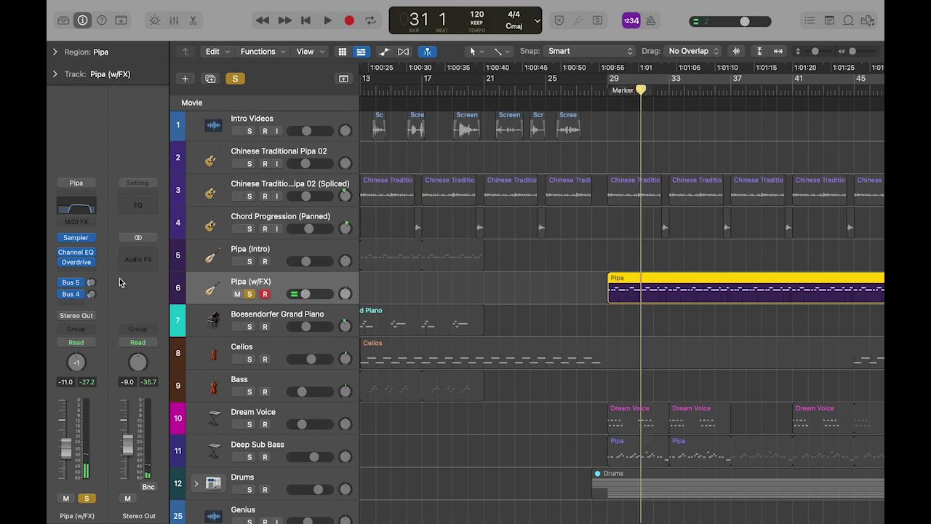
click(80, 263)
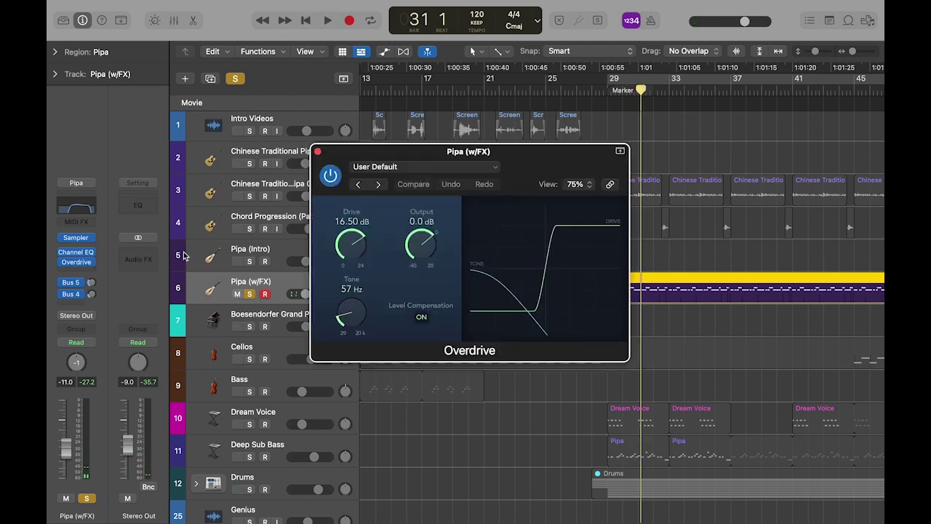
click(318, 153)
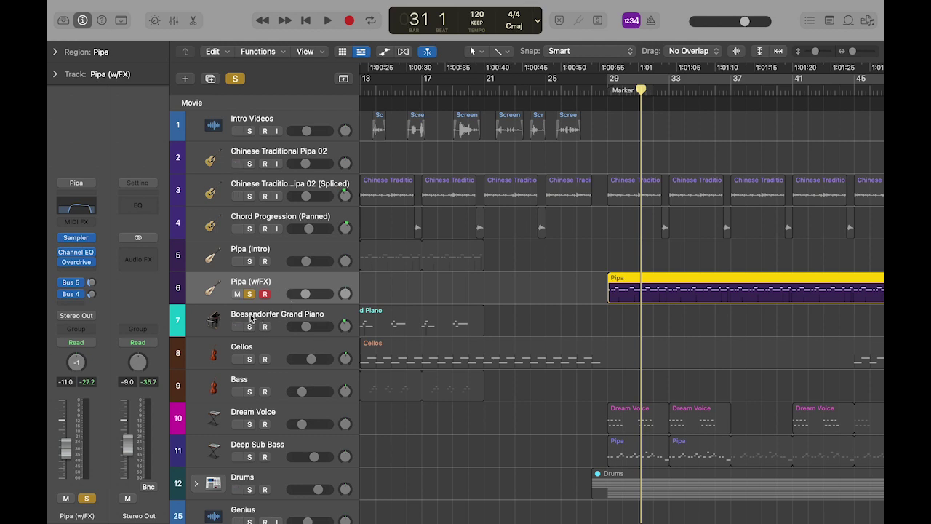
click(90, 284)
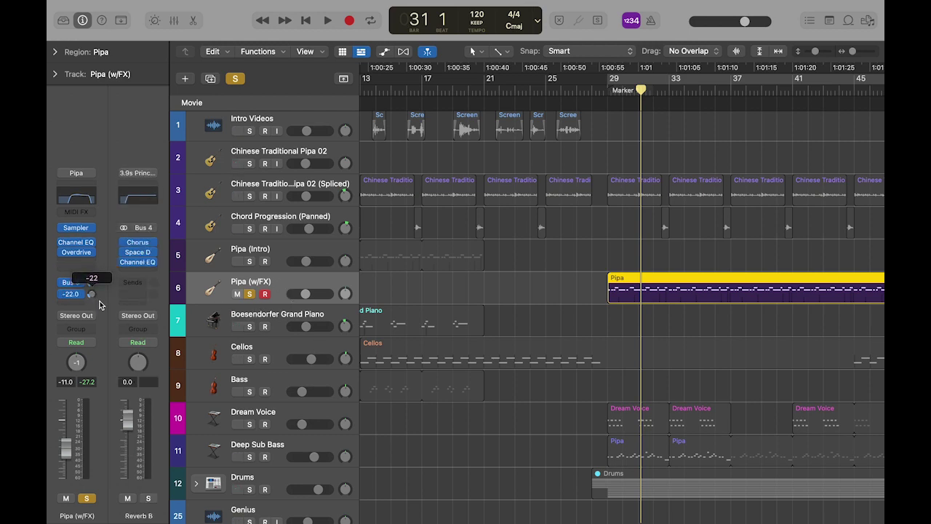
- Inspect the Reverb A (Bus 5) and Reverb B (Bus 4) aux channels fed by the sends
click(86, 293)
click(103, 265)
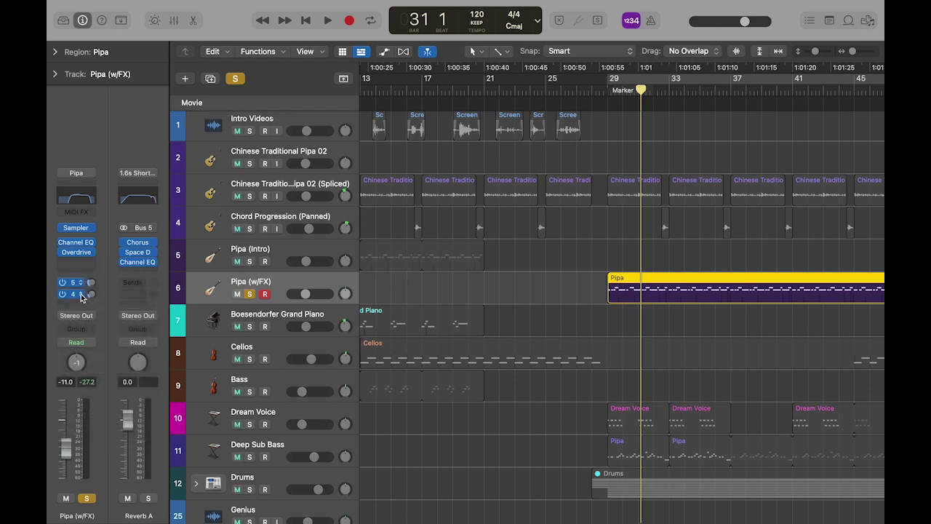
click(82, 294)
- Return to Marker 1 at bar 29 and solo Pipa (w/FX) with the spliced pipa track
click(234, 79)
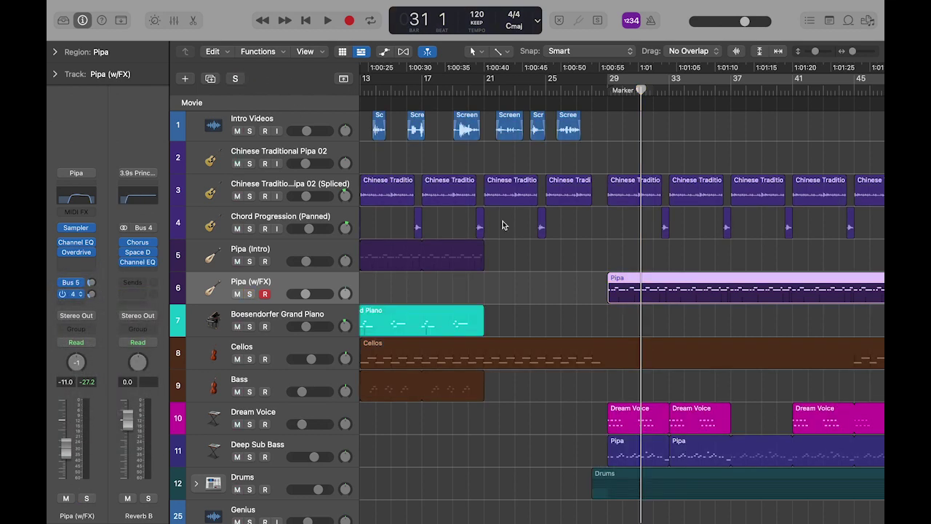
key(comma)
key(comma)
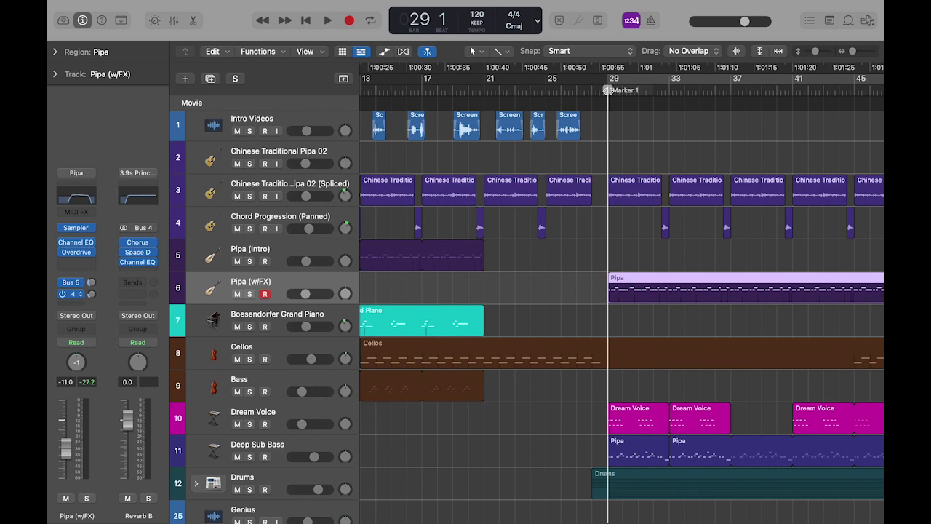
scroll(442, 283, right, 3)
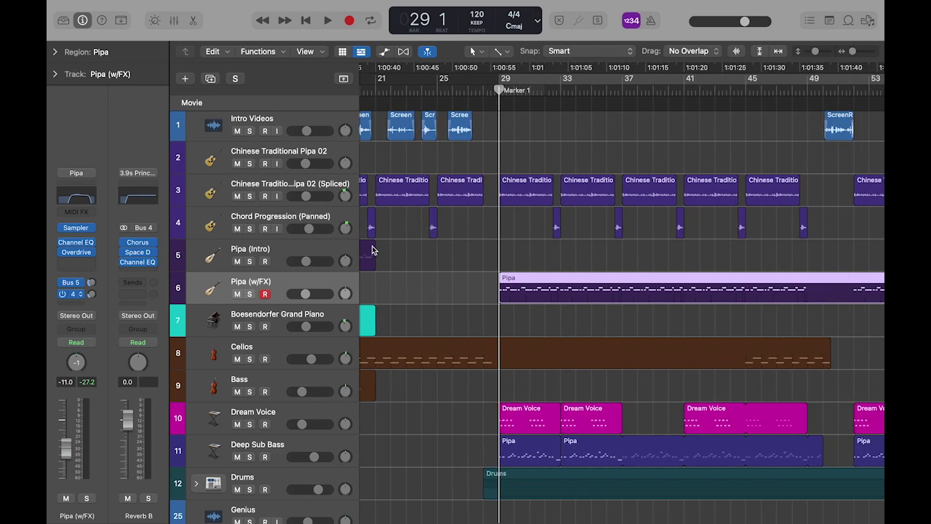
scroll(375, 251, left, 3)
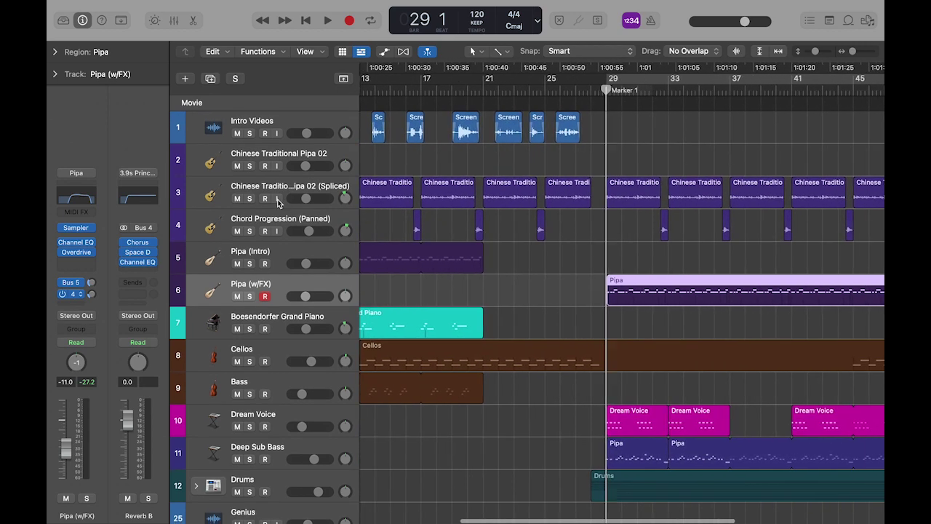
scroll(277, 203, right, 4)
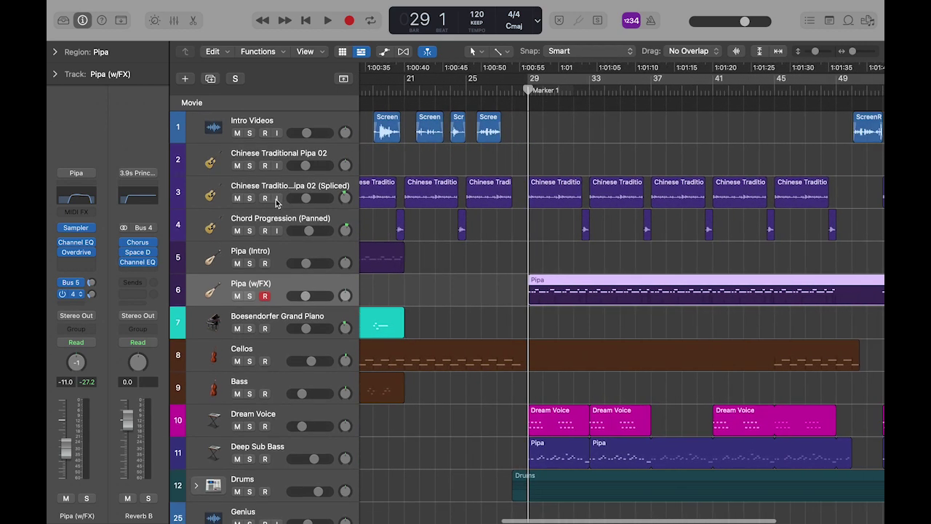
click(250, 297)
click(249, 198)
- Add Chord Progression (Panned) to the solos and play the soloed tracks briefly
click(249, 230)
scroll(405, 295, down, 4)
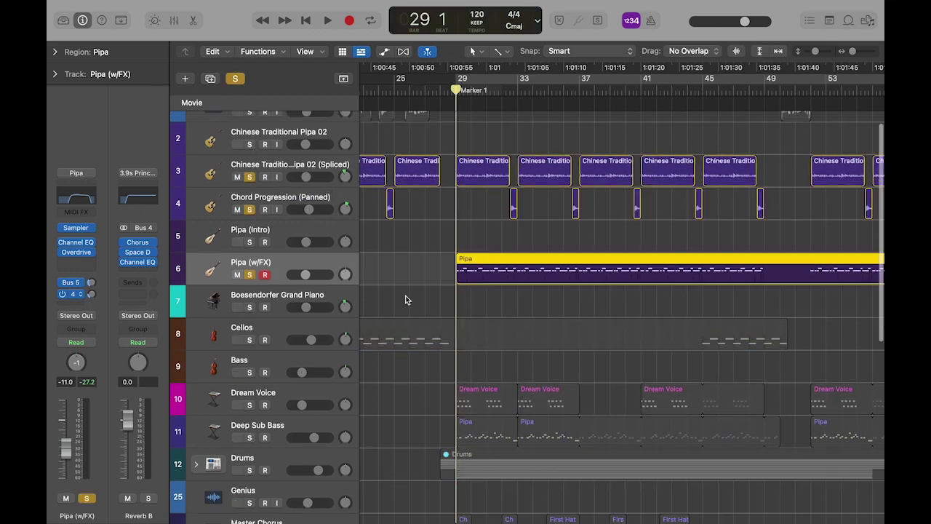
scroll(405, 297, up, 4)
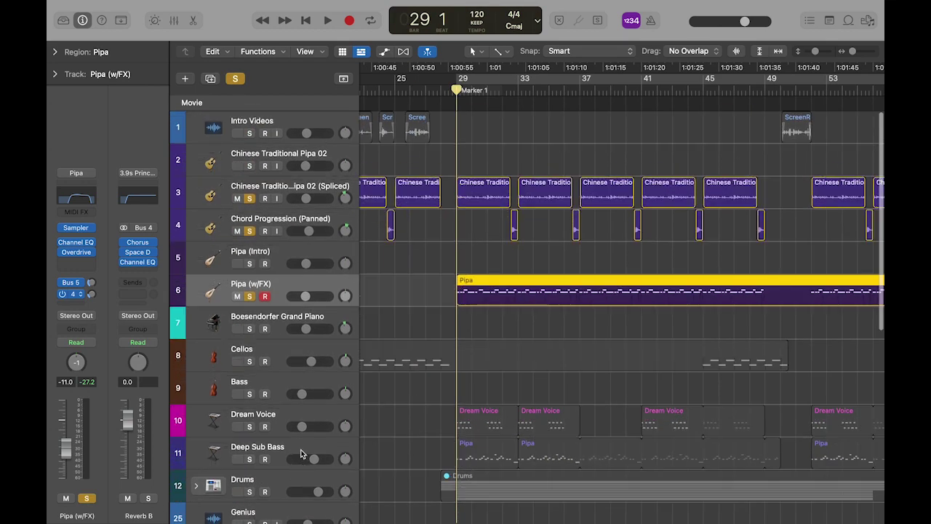
key(space)
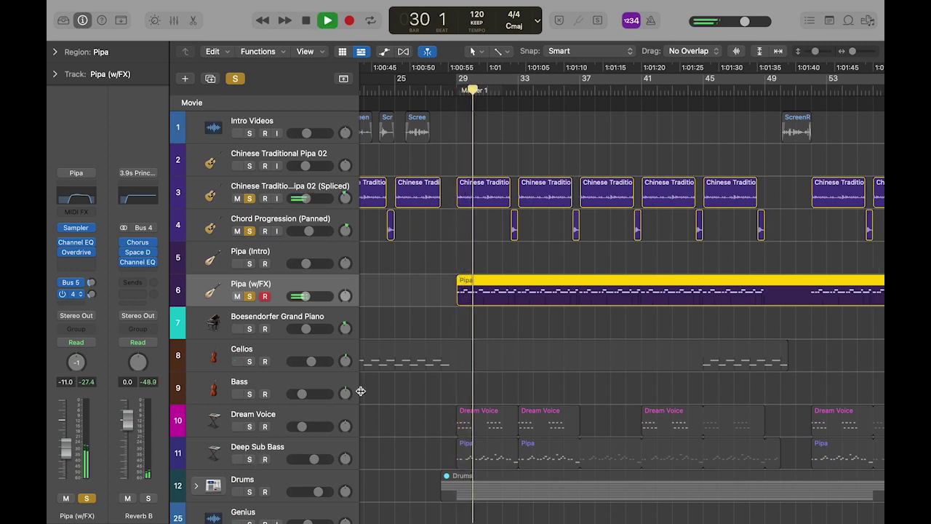
key(space)
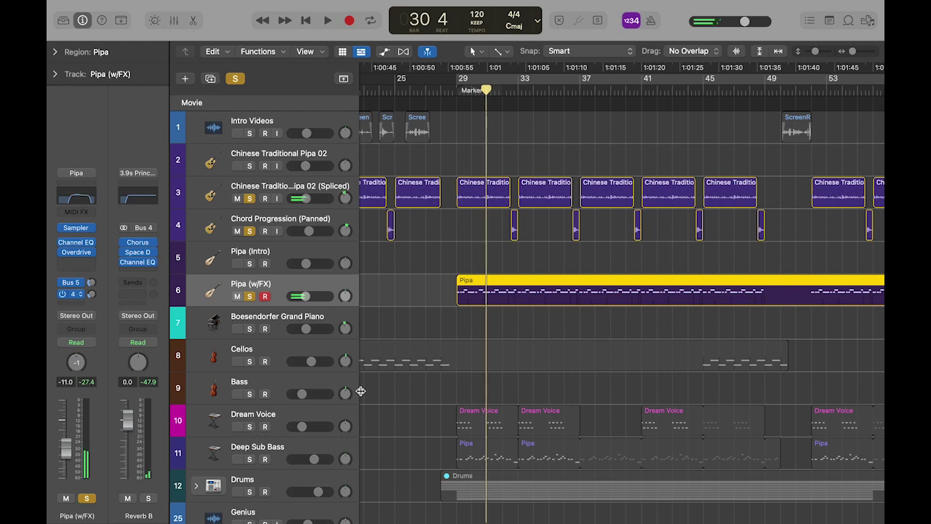
- Solo Dream Voice too, then play the soloed parts from Marker 1 at bar 29
click(251, 427)
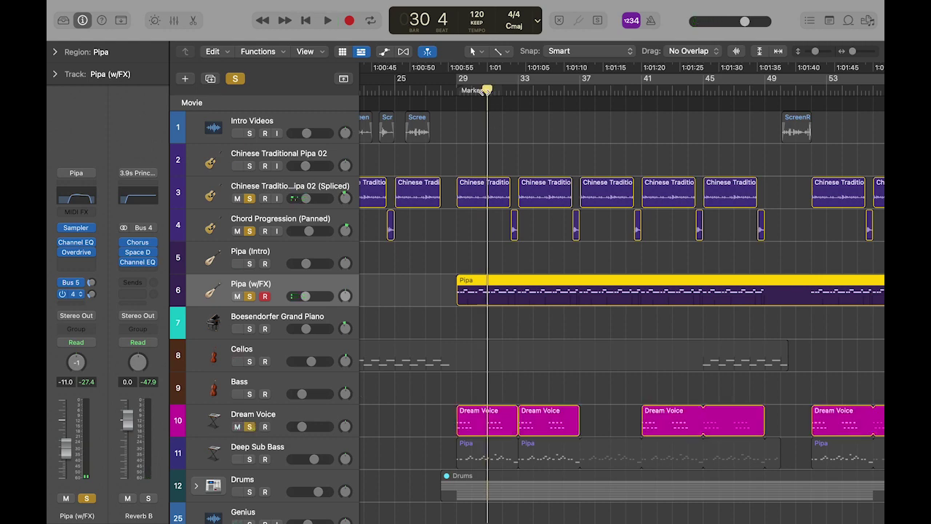
drag(486, 91, 457, 91)
scroll(455, 294, down, 3)
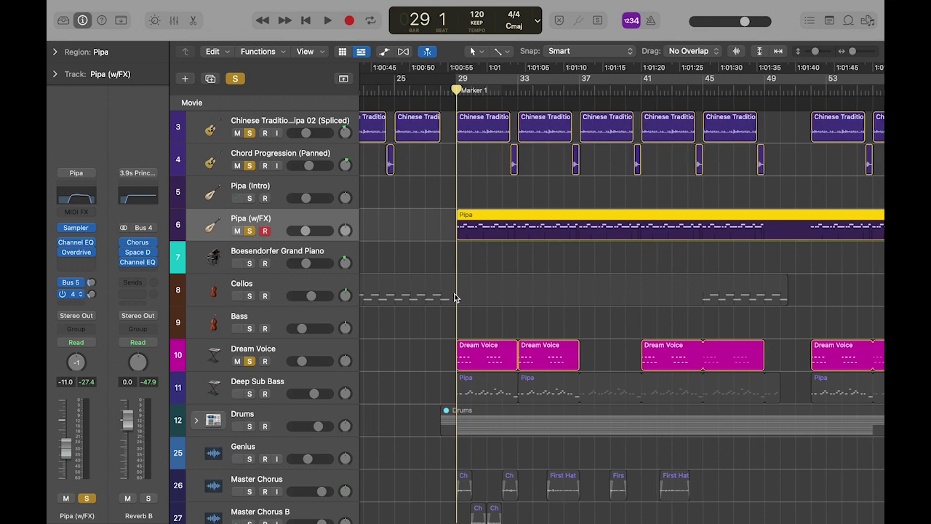
click(508, 325)
key(space)
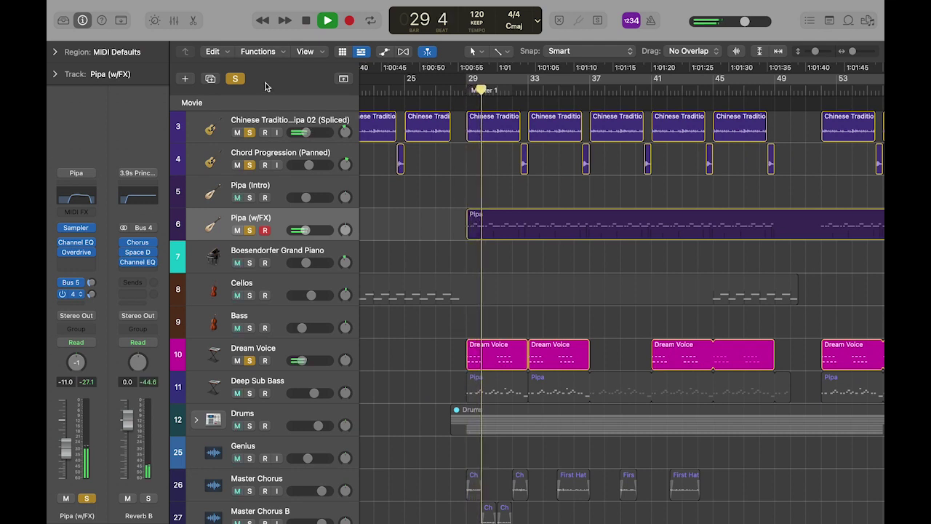
- Unsolo the pipa tracks, clear all solos with Global Solo, and stop playback
click(250, 132)
click(470, 90)
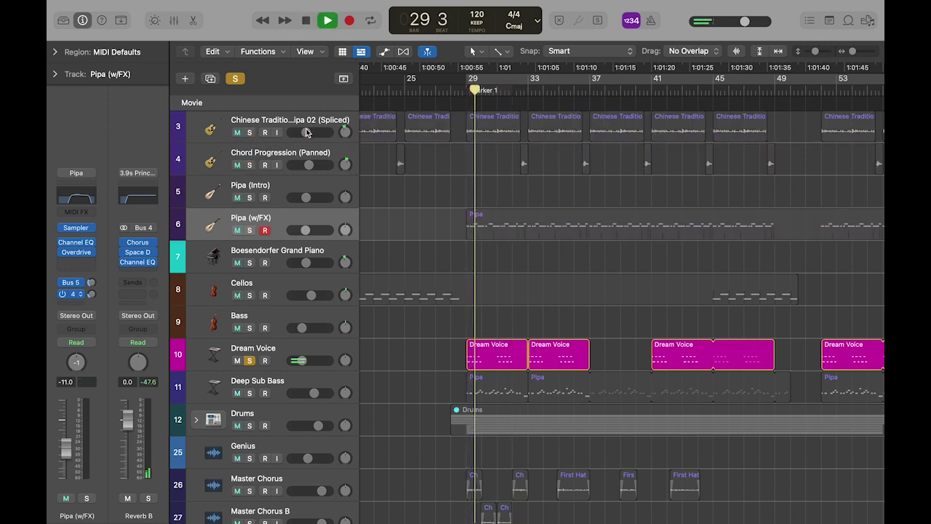
click(236, 79)
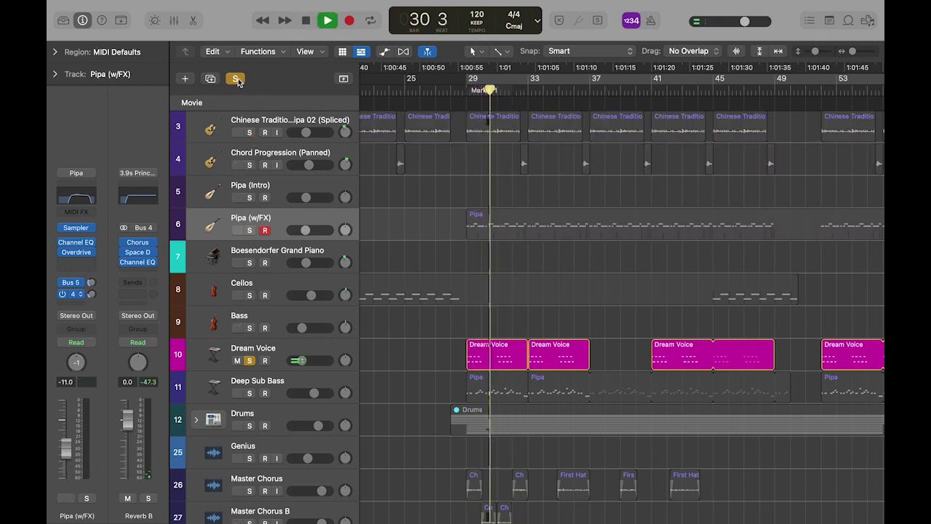
click(236, 79)
key(space)
- Solo the Deep Sub Bass track and play it on its own
scroll(386, 336, down, 2)
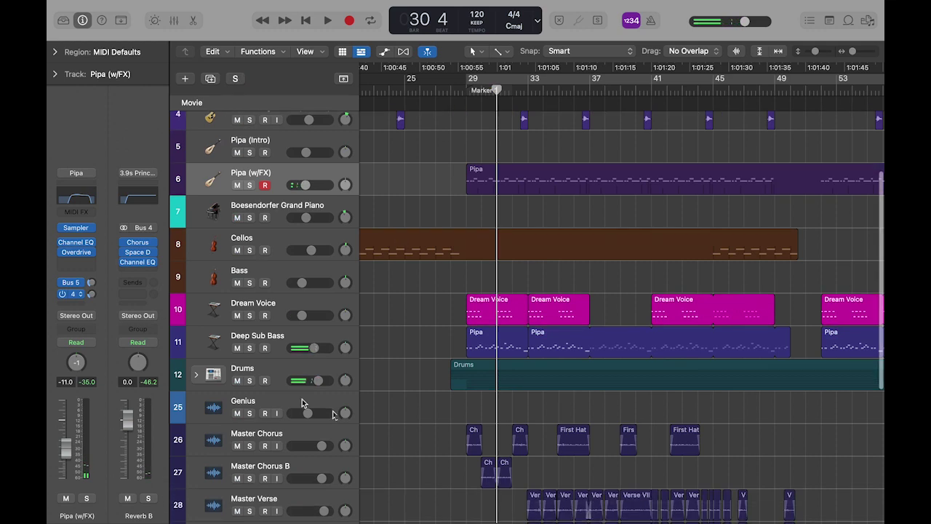
click(250, 339)
key(space)
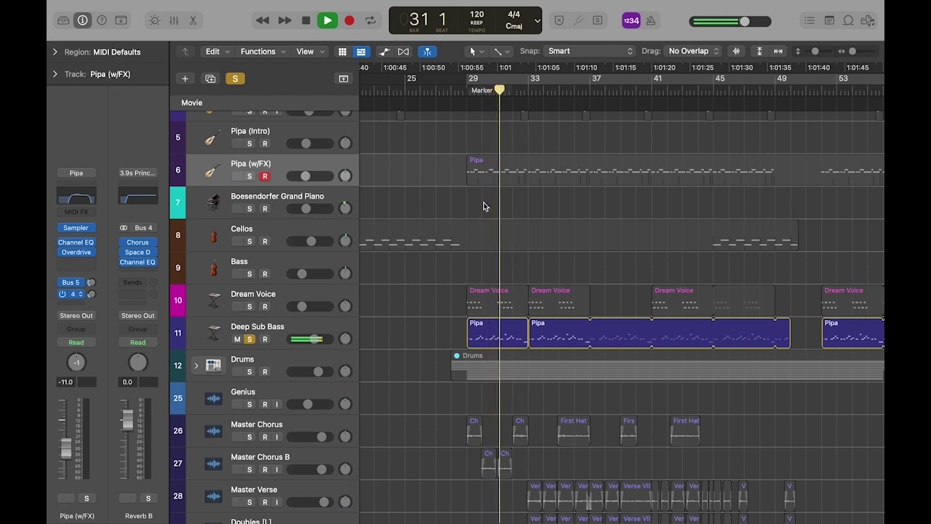
- Briefly select, then deselect, the Deep Sub Bass regions and stop playback
click(298, 329)
click(430, 339)
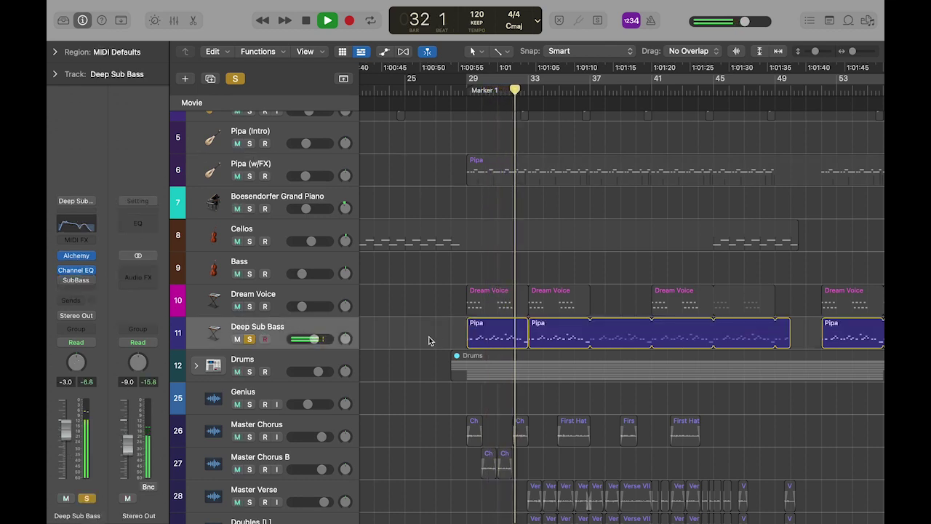
key(space)
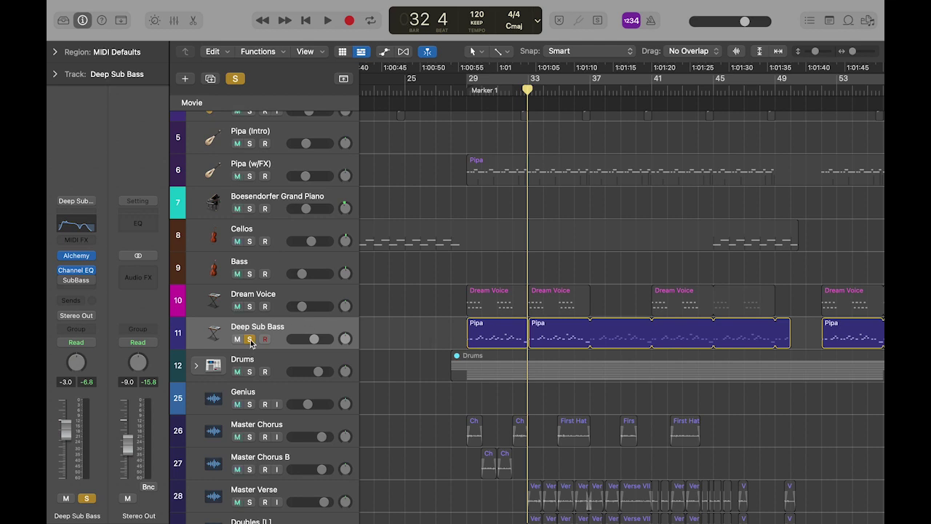
- Inspect the second Pipa region's bass notes in the Piano Roll, zoomed in, then close it
click(547, 332)
key(e)
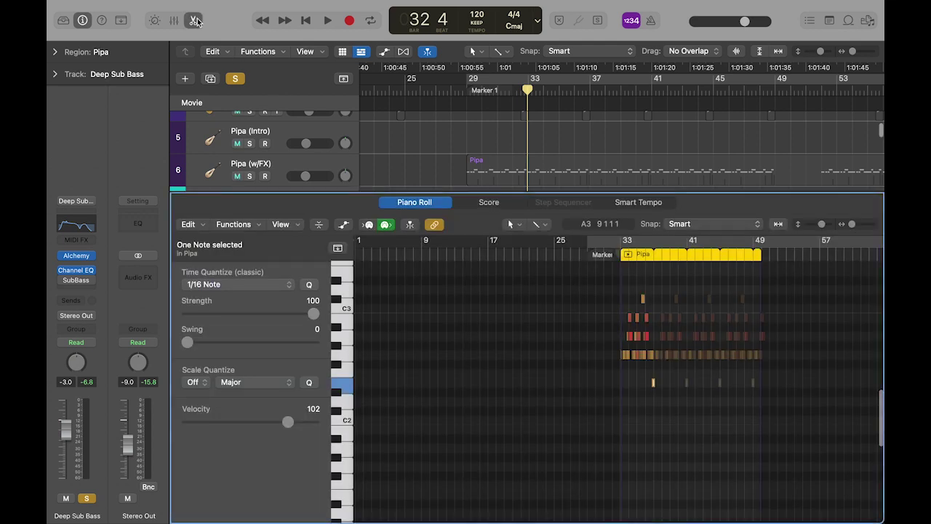
drag(853, 224, 868, 231)
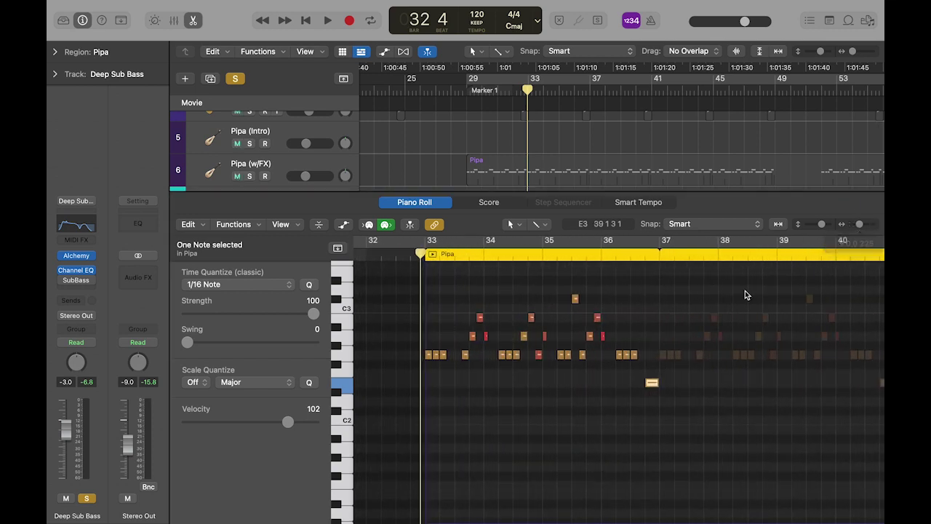
click(595, 398)
scroll(594, 398, up, 2)
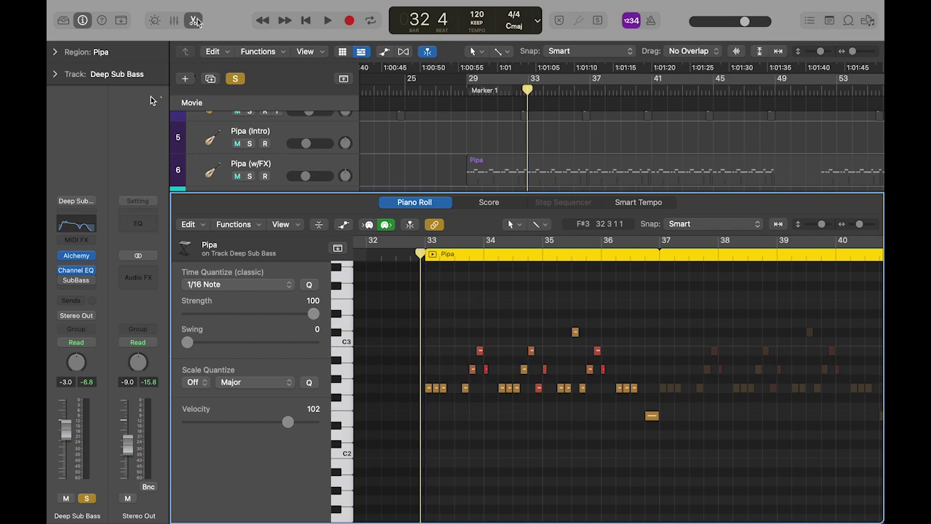
key(e)
- Unsolo Deep Sub Bass and select the Drums track stack
key(s)
scroll(341, 296, down, 10)
scroll(341, 296, up, 8)
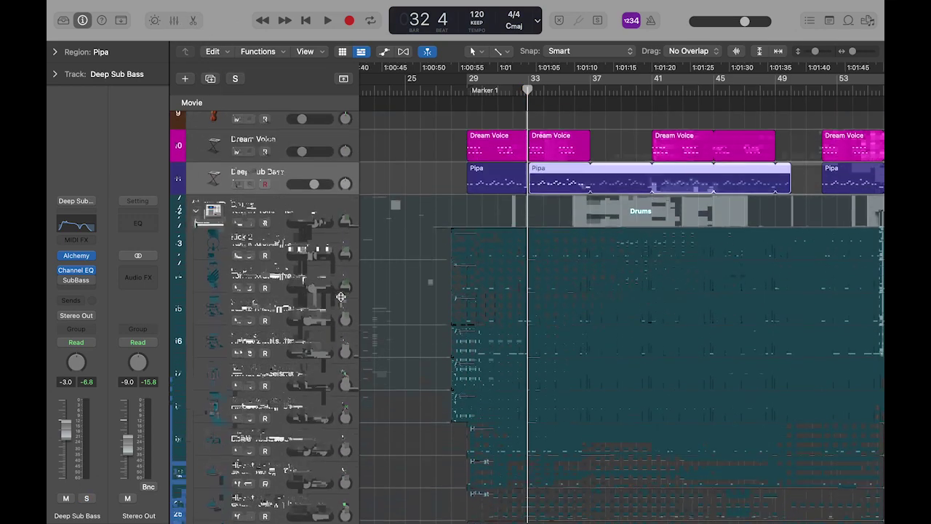
click(259, 213)
scroll(288, 305, down, 6)
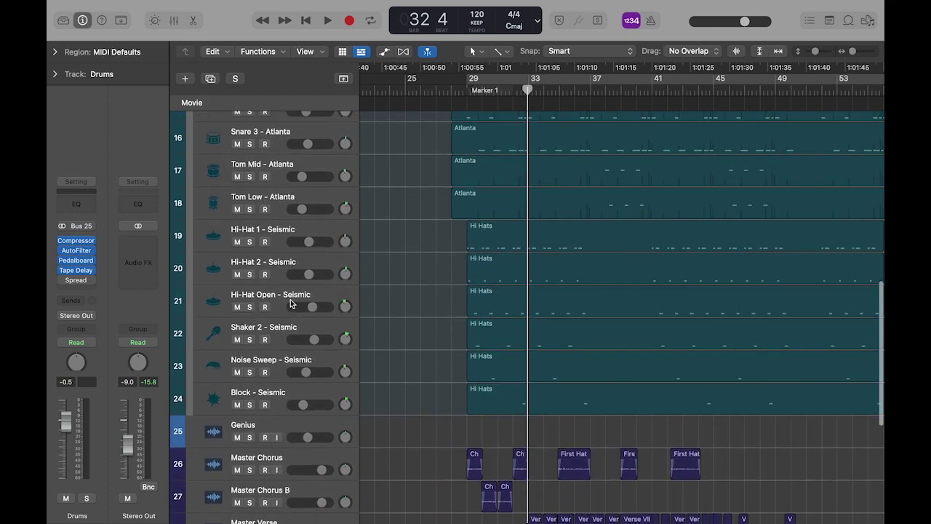
scroll(289, 304, up, 3)
click(277, 207)
key(Down)
key(Down)
key(Down)
key(Down)
key(Down)
key(Down)
key(Down)
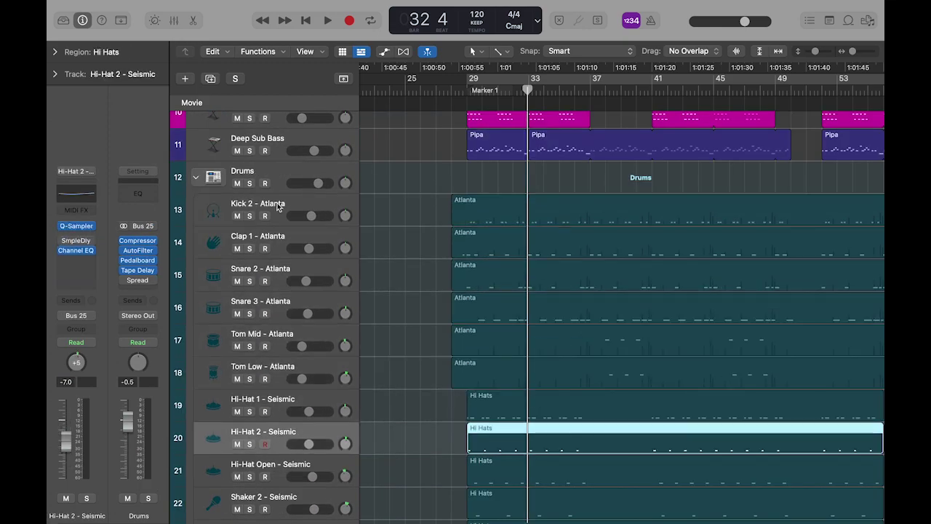
scroll(277, 208, down, 1)
scroll(279, 208, up, 5)
click(280, 209)
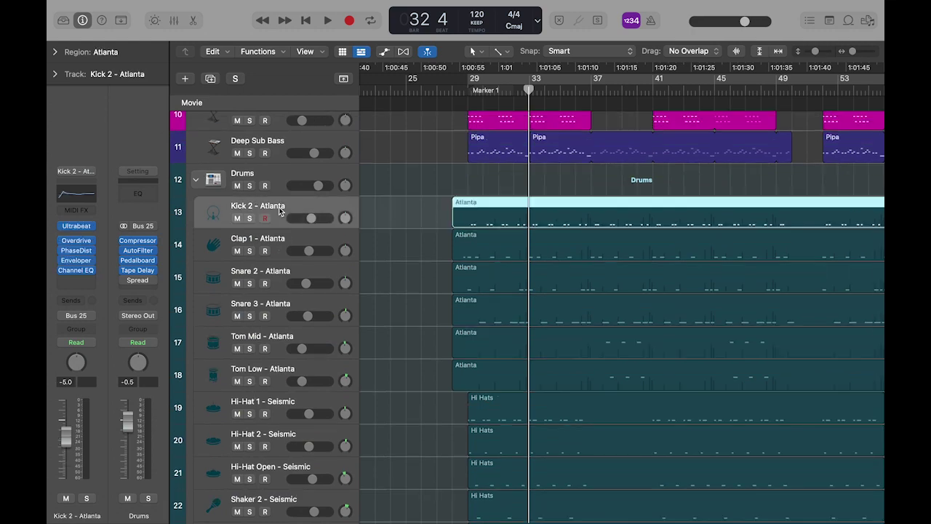
click(276, 182)
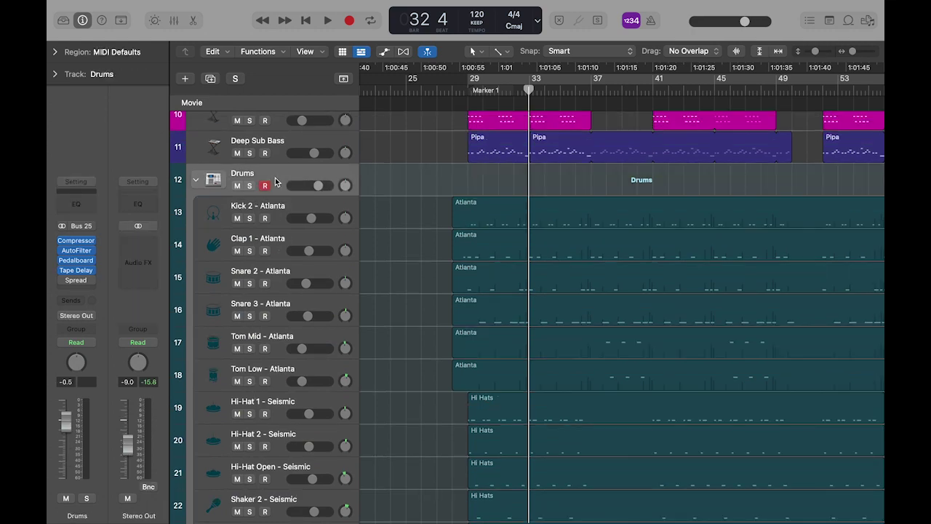
scroll(313, 308, down, 3)
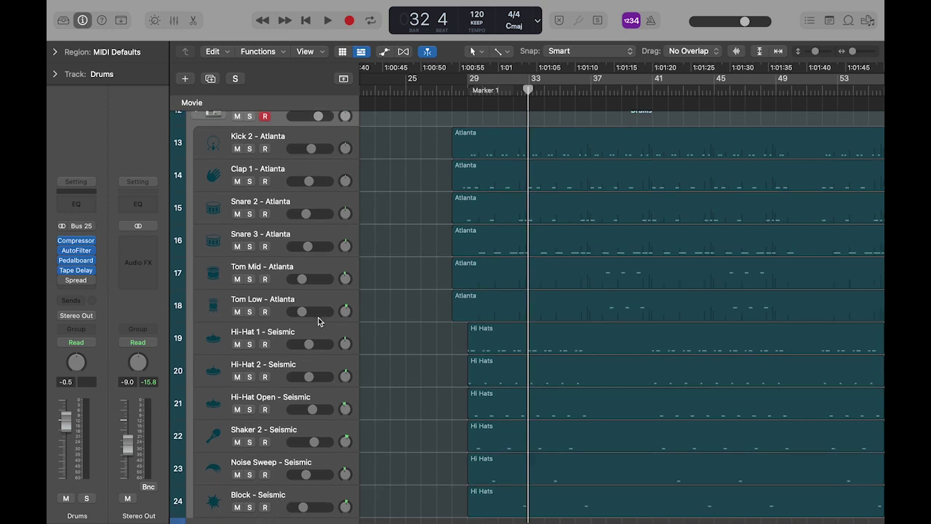
scroll(355, 279, up, 3)
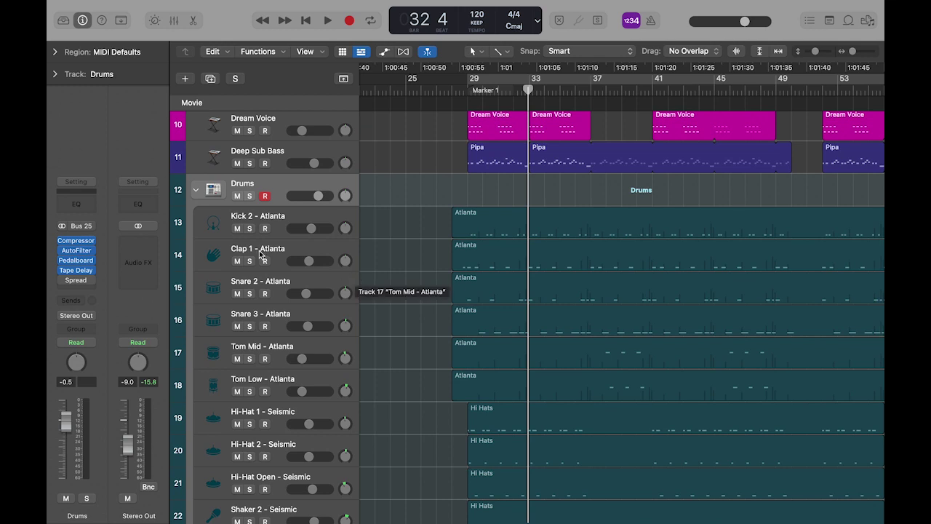
click(76, 240)
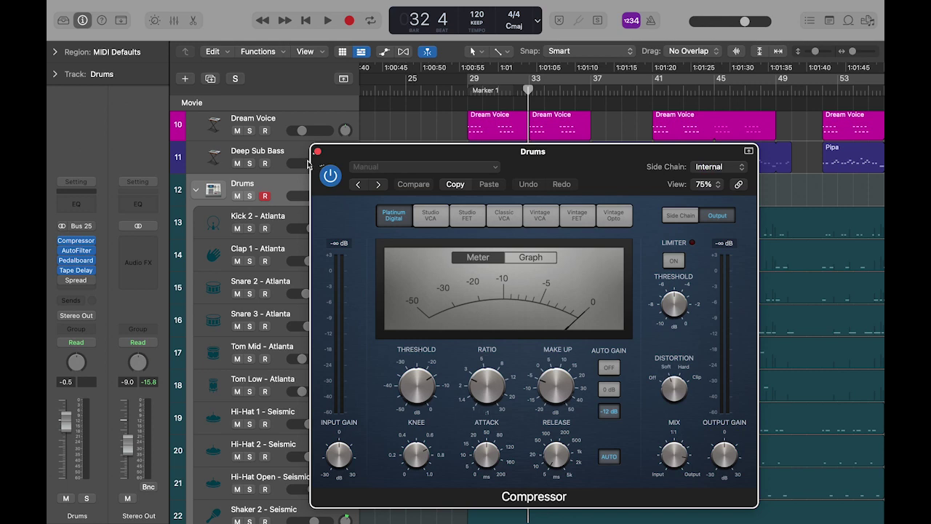
click(318, 151)
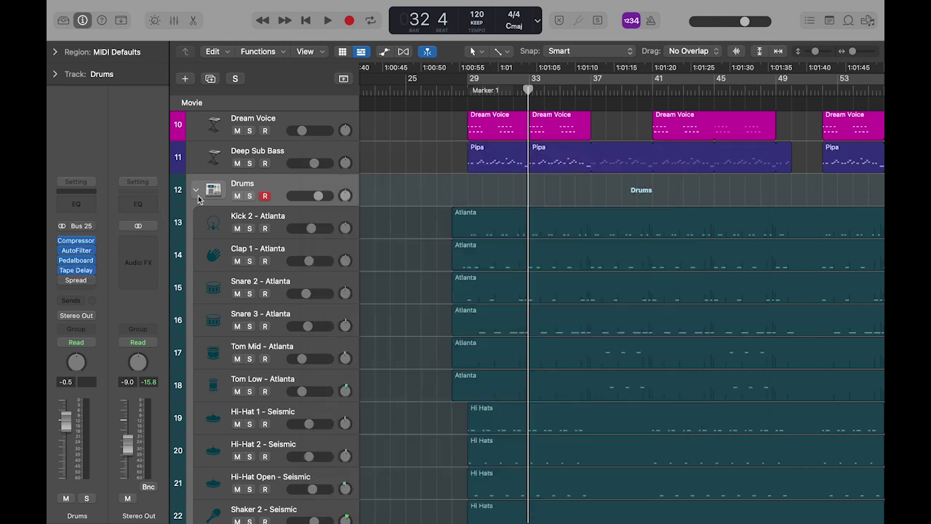
scroll(424, 210, up, 2)
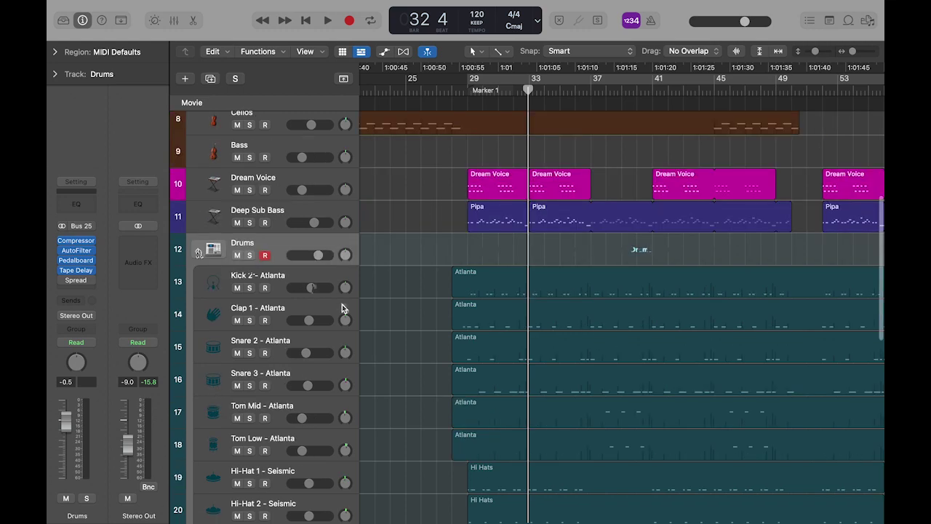
click(195, 252)
- Solo Master Chorus and Master Chorus B and play them from bar 29
scroll(345, 309, down, 3)
scroll(399, 263, right, 2)
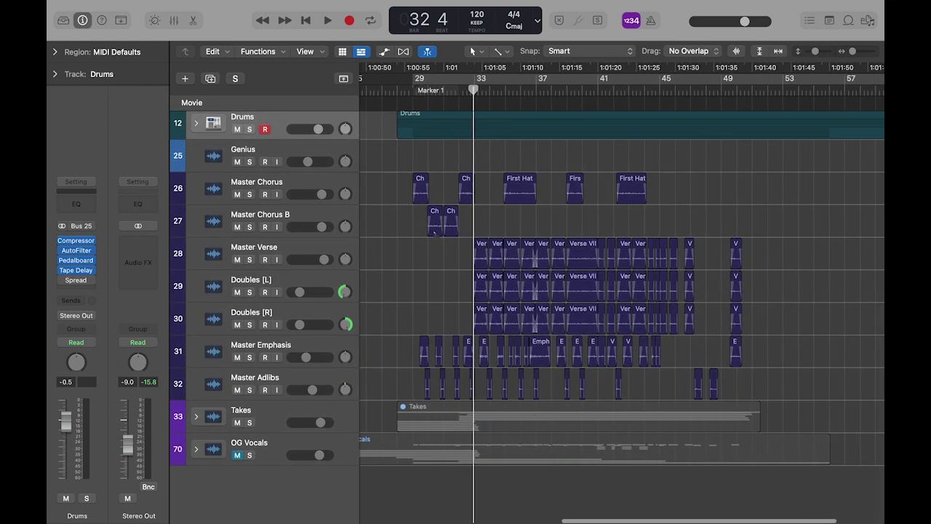
click(285, 182)
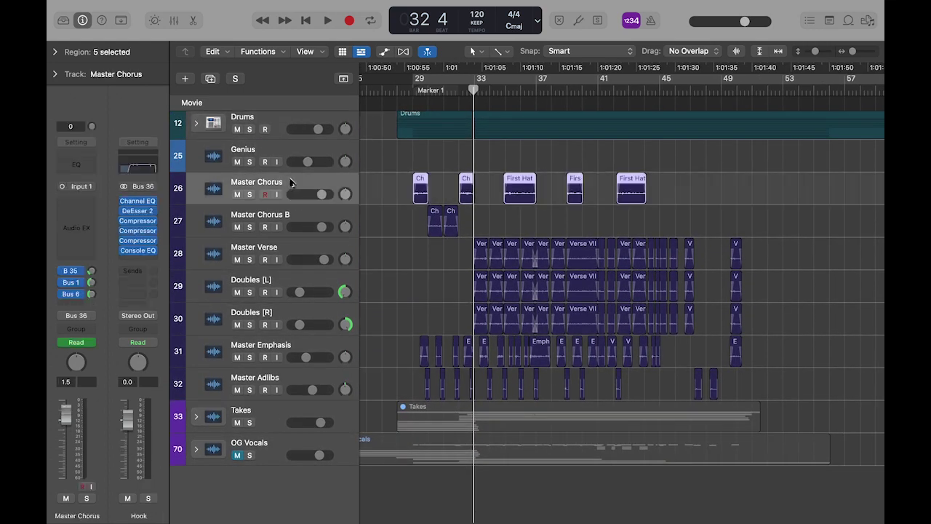
key(z)
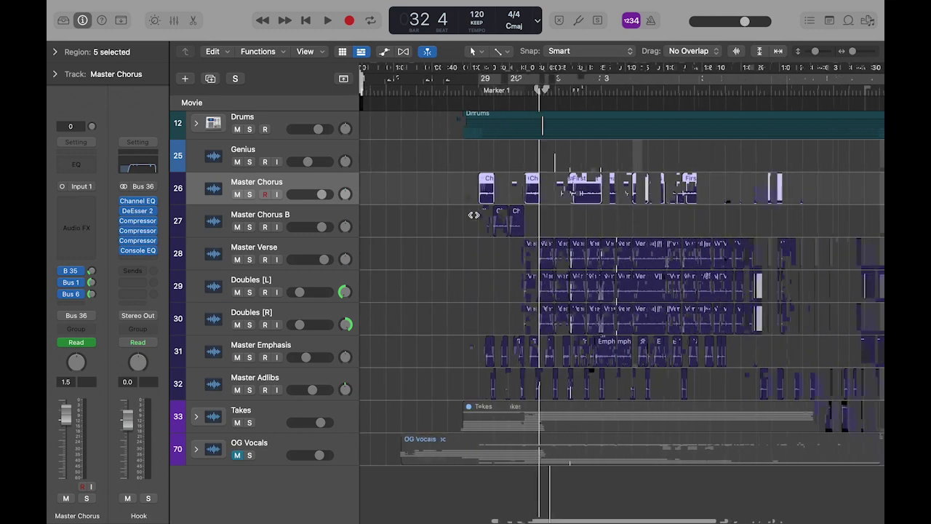
click(250, 195)
click(249, 227)
click(460, 217)
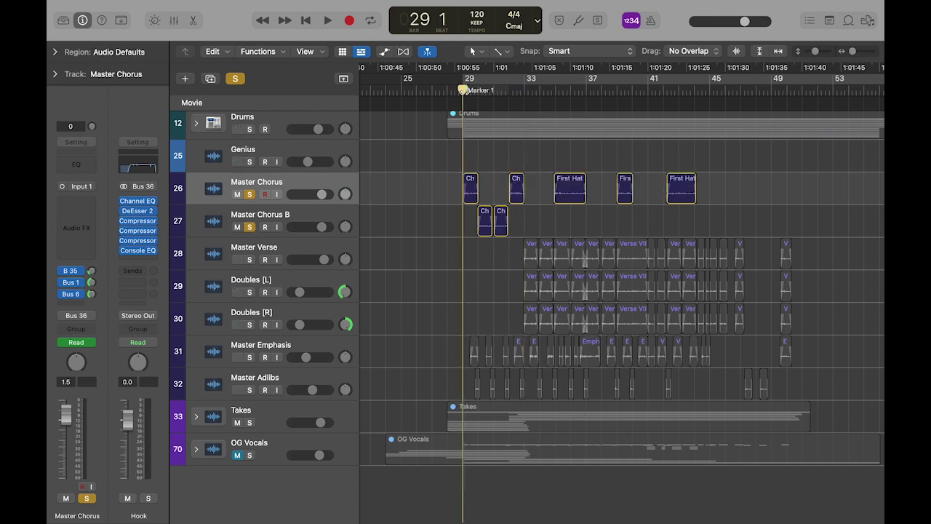
key(space)
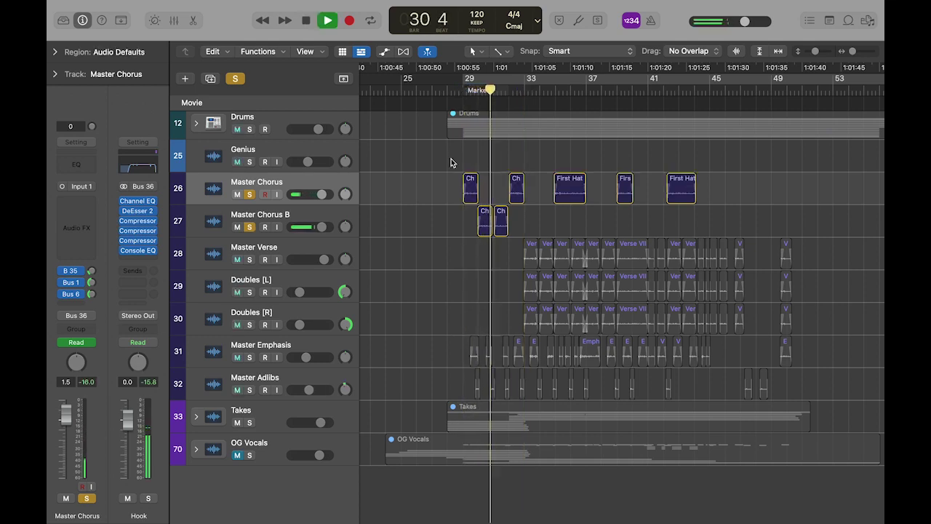
scroll(451, 158, right, 1)
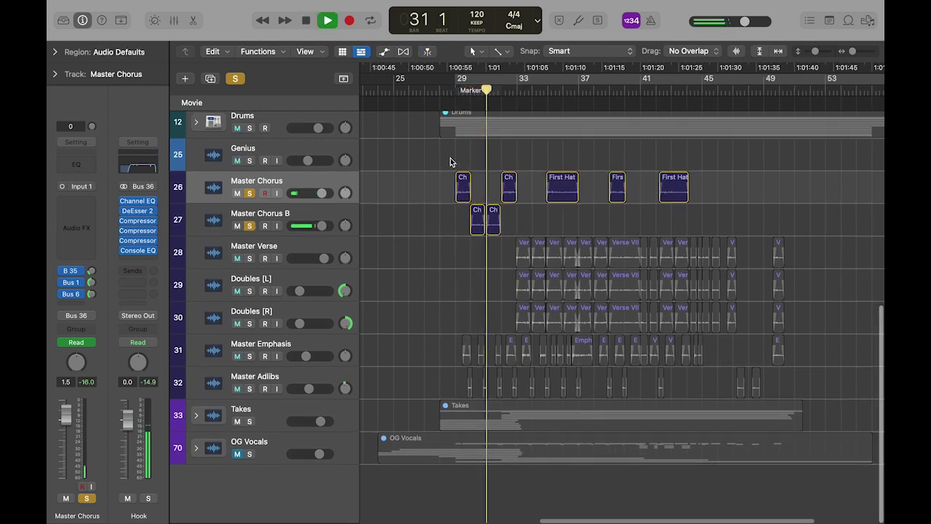
key(space)
- Clear all solos, then solo Master Chorus alone and play it from bar 35
click(235, 79)
scroll(474, 243, right, 2)
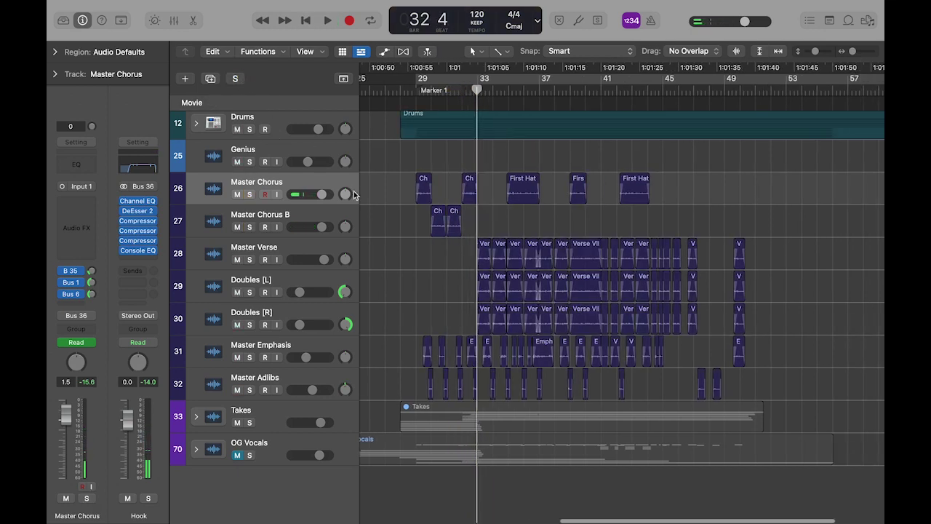
scroll(317, 358, up, 2)
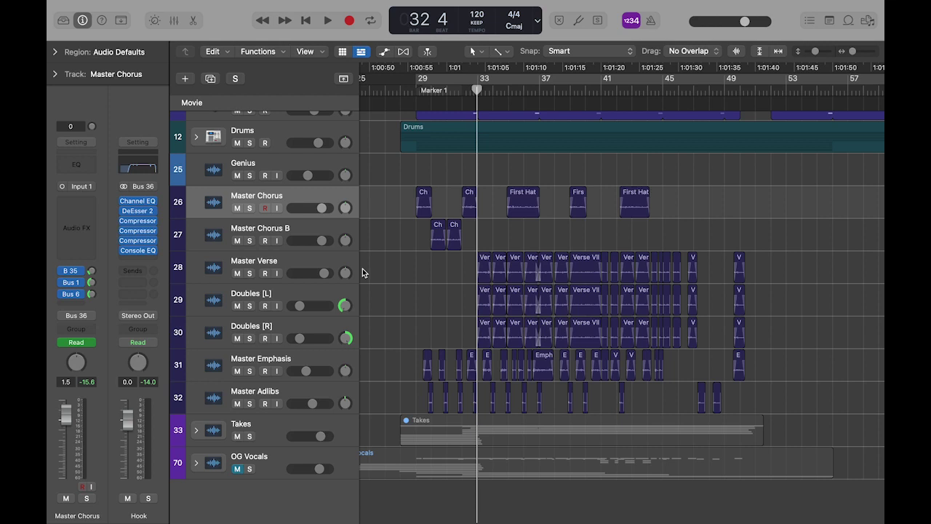
scroll(318, 208, right, 3)
click(250, 208)
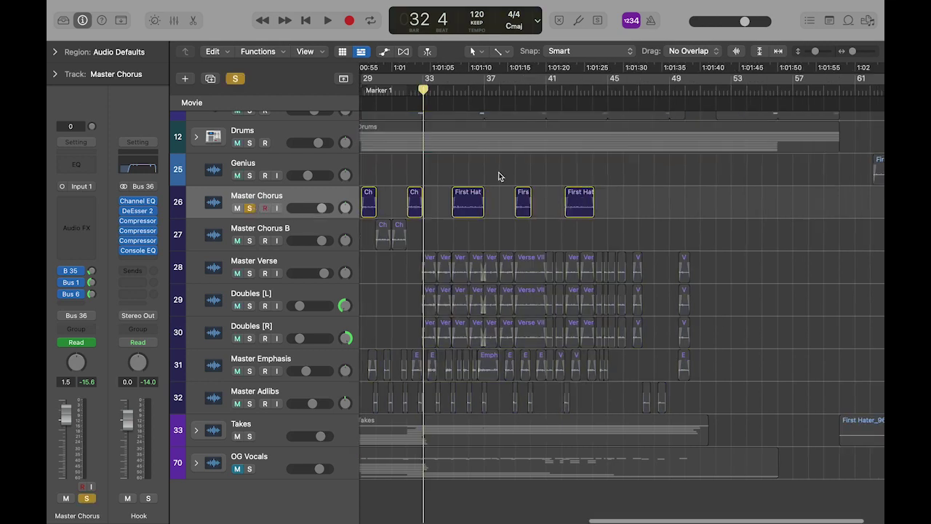
scroll(500, 176, left, 1)
click(464, 92)
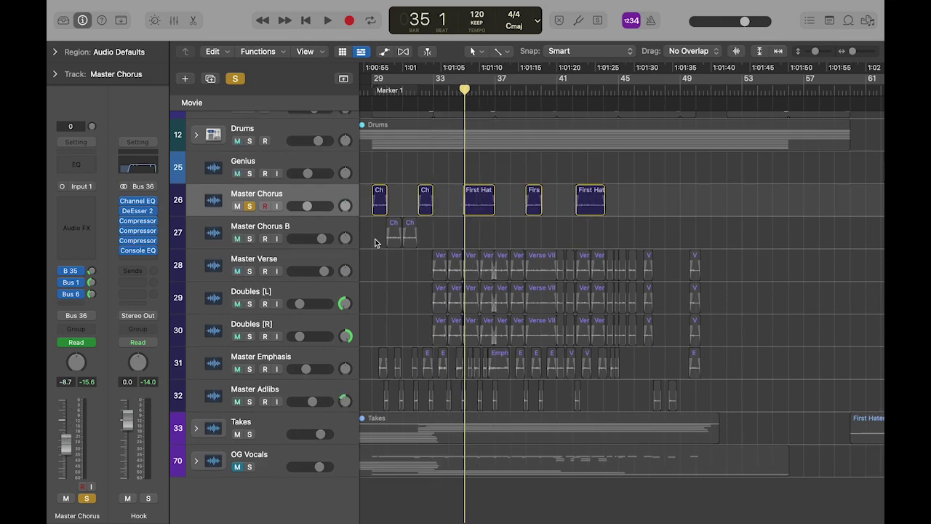
key(space)
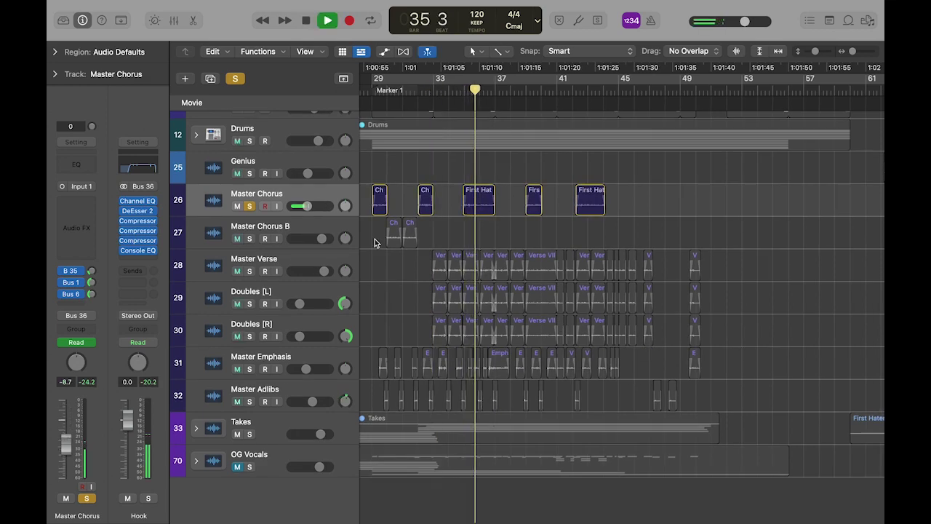
key(space)
- Review the Master Chorus volume automation dropping to -8.7 dB, then hide automation and resume playback
key(a)
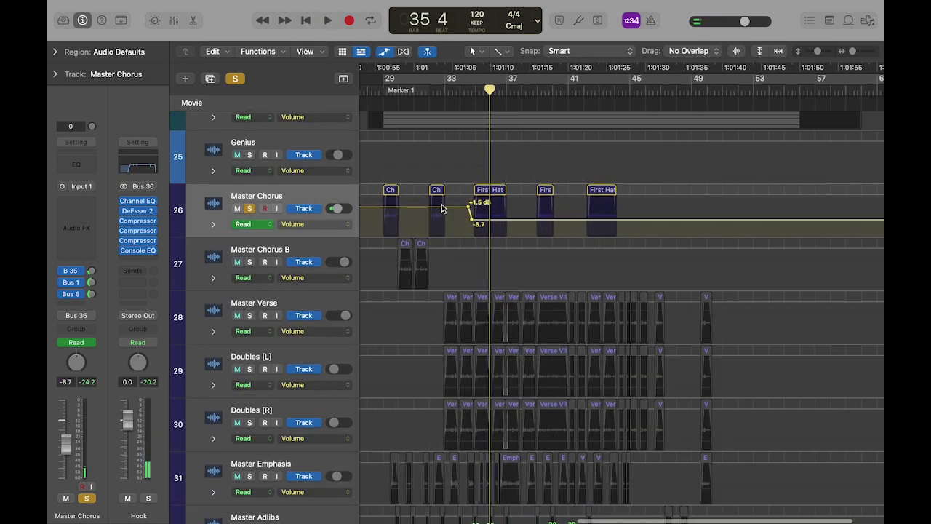
scroll(526, 226, left, 15)
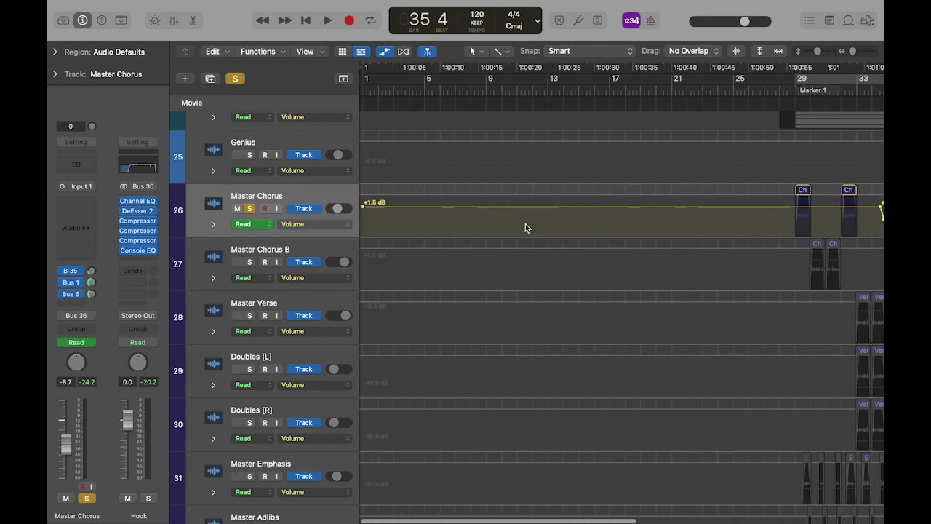
scroll(526, 228, right, 12)
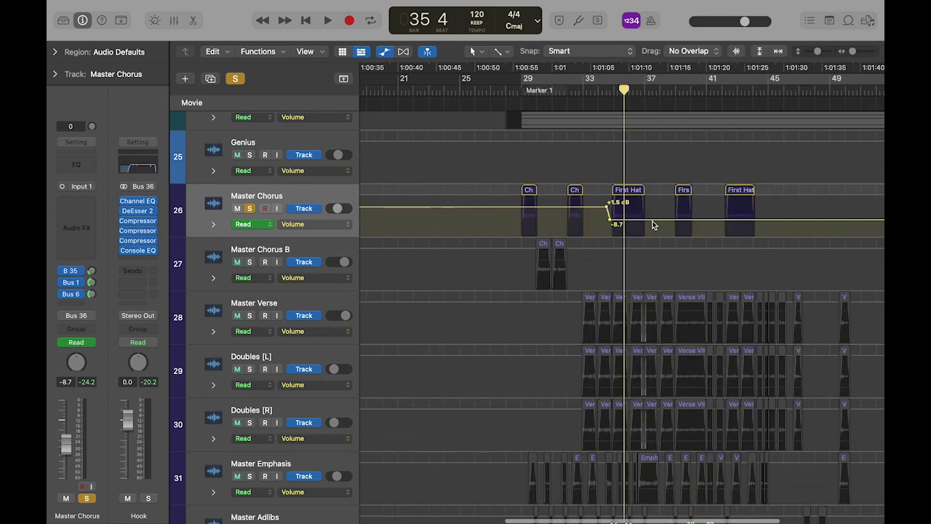
scroll(653, 225, right, 2)
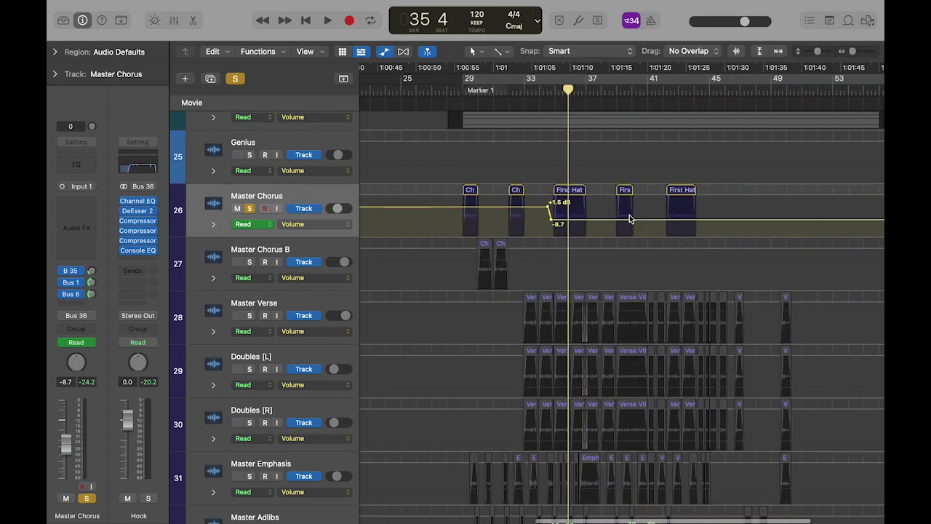
click(384, 51)
key(space)
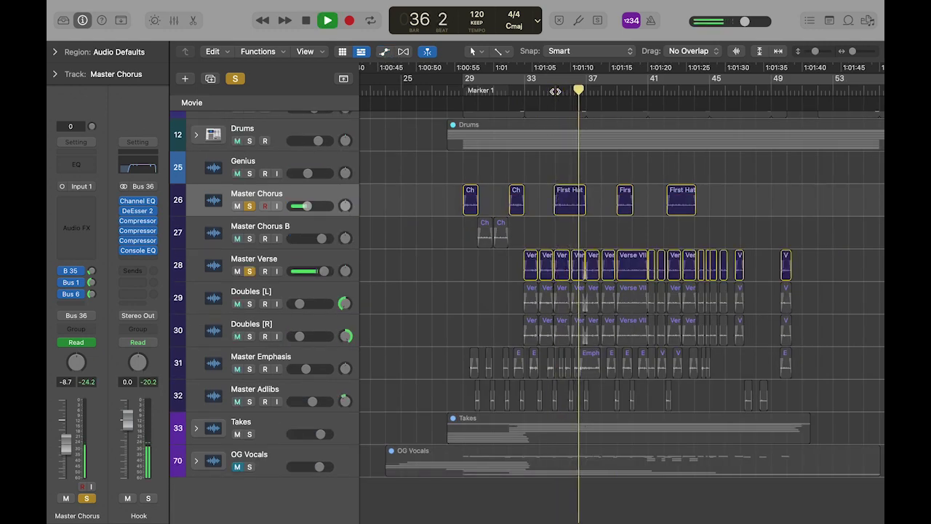
- Stop playback, solo Doubles [L] and [R], and select the Master Verse regions
key(space)
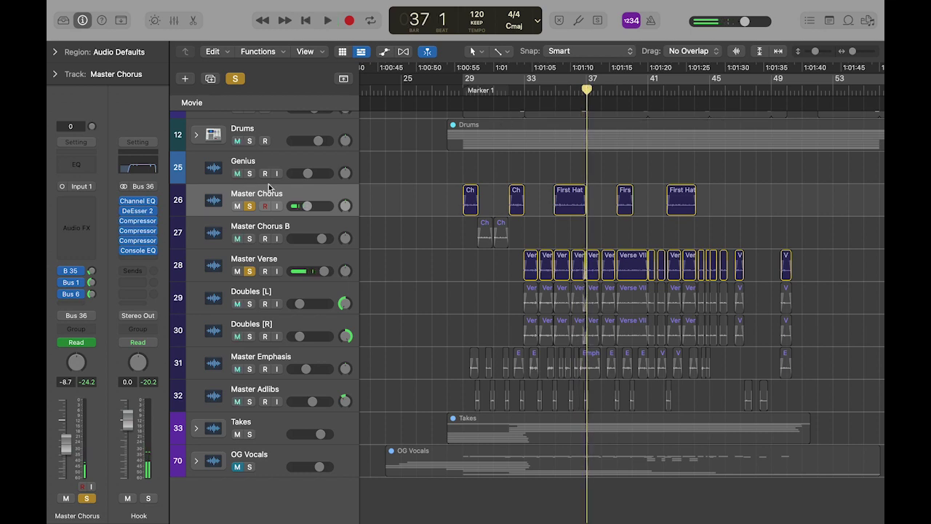
drag(248, 308, 250, 338)
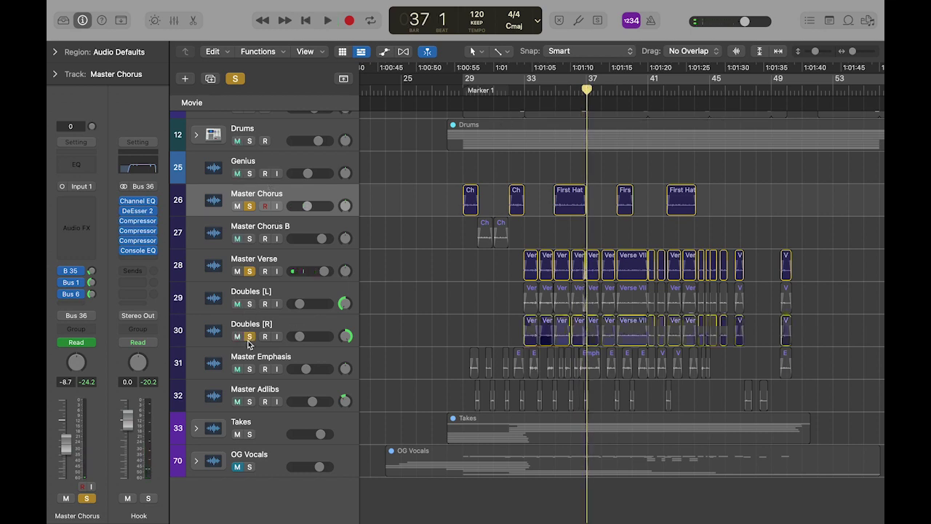
click(296, 262)
click(302, 292)
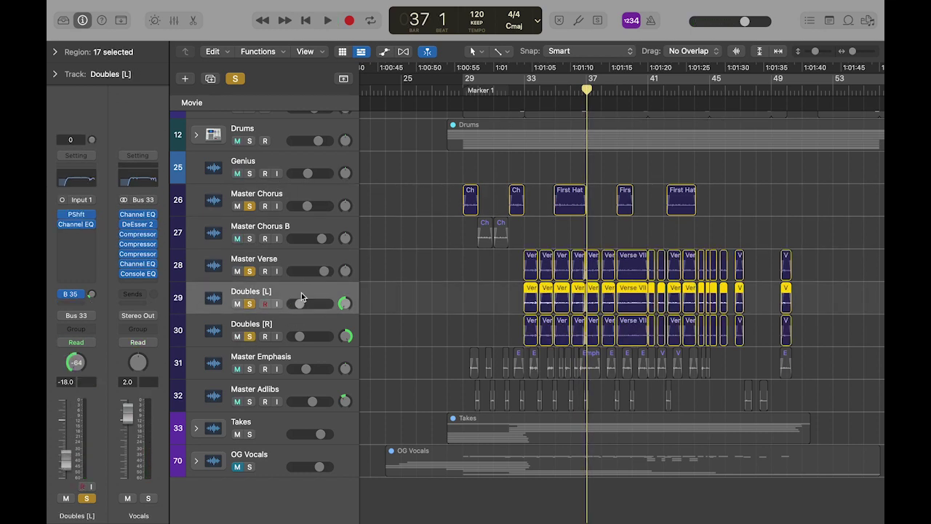
click(333, 320)
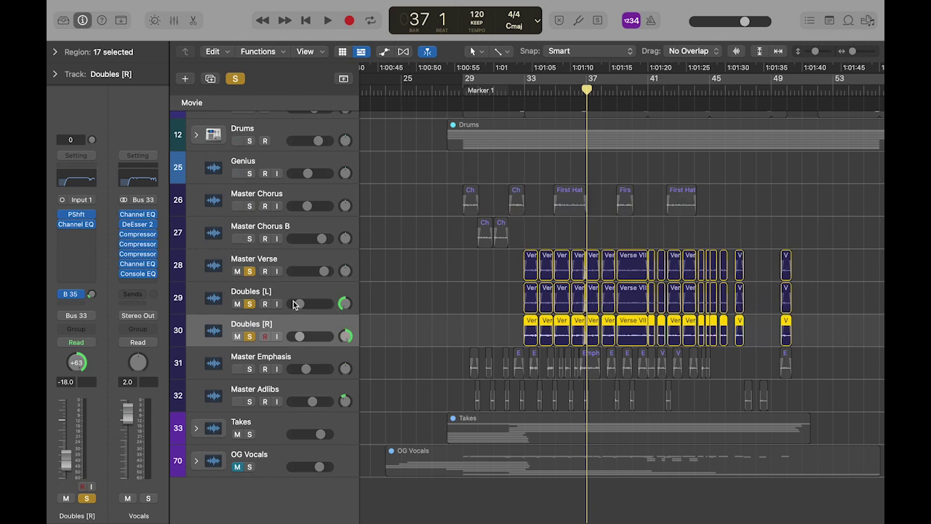
drag(481, 278, 826, 282)
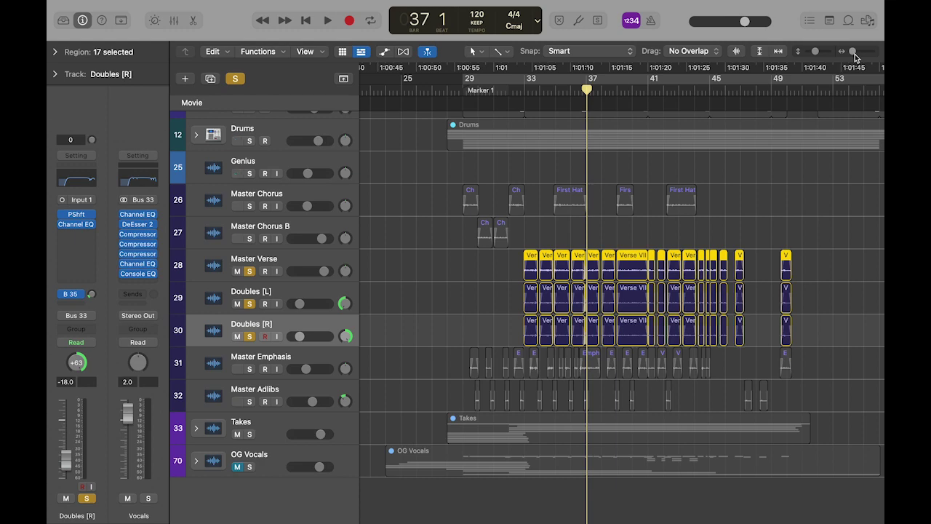
- Zoom in and check the -3 cent Pitch Shifter on Doubles [L], then close it
drag(855, 54, 857, 55)
click(291, 293)
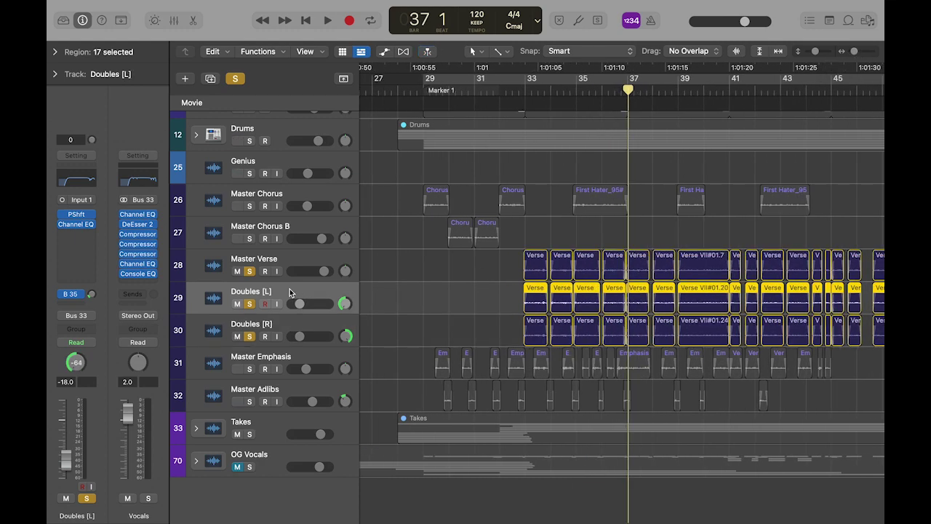
click(80, 215)
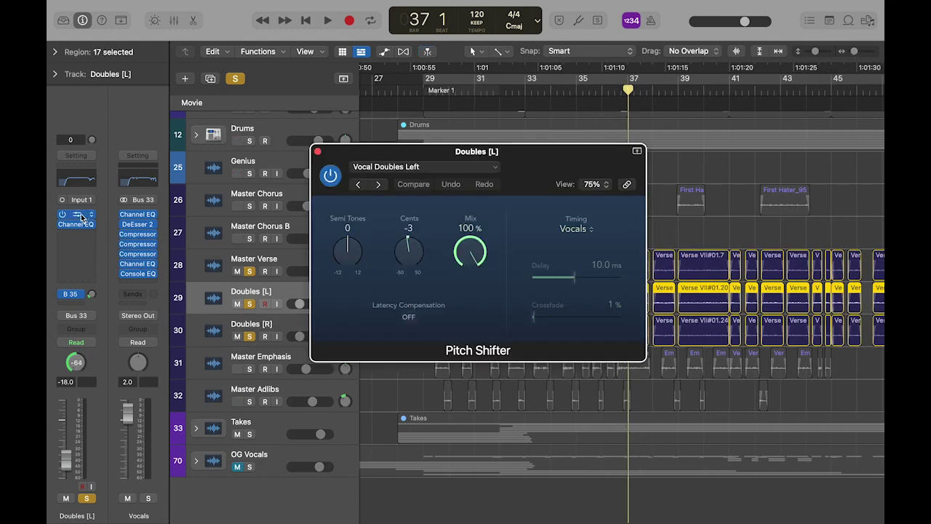
click(318, 151)
click(428, 289)
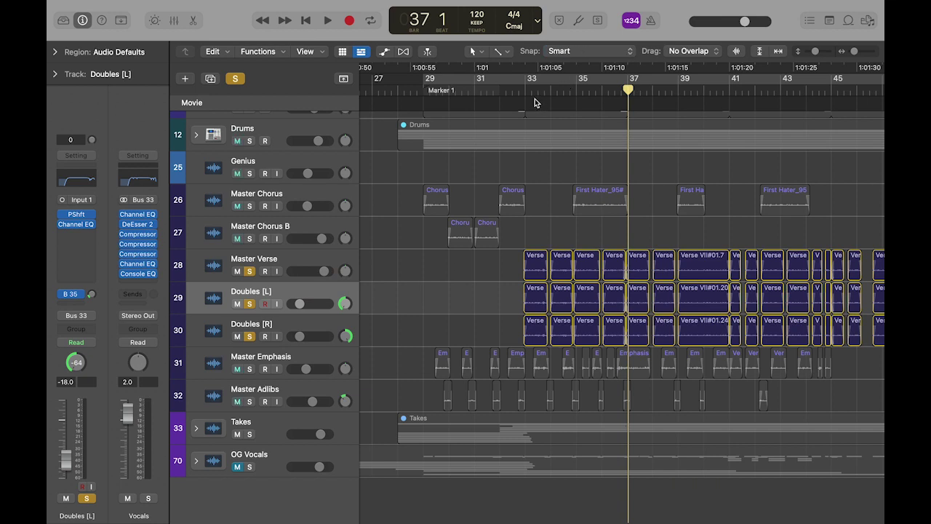
- Play from bar 33, unsolo both Doubles tracks, clear all soloing, and stop
drag(551, 91, 524, 89)
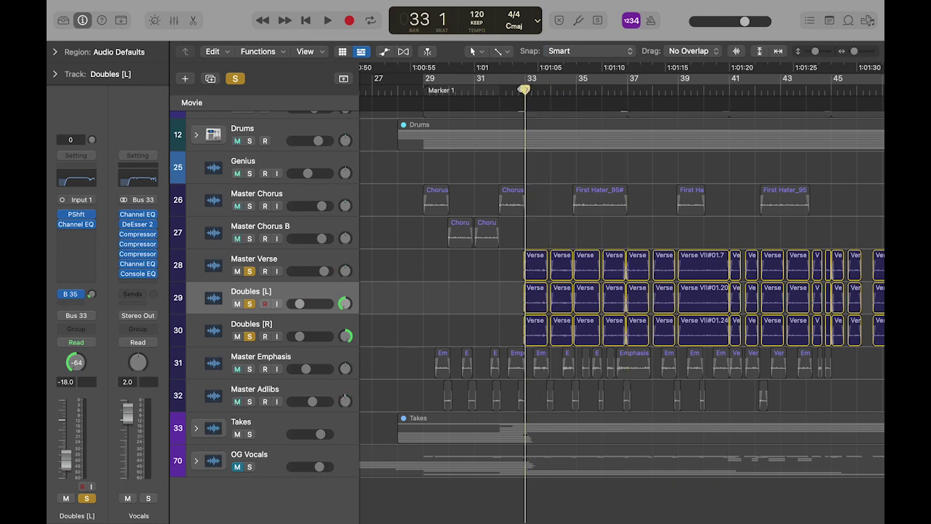
scroll(438, 322, right, 5)
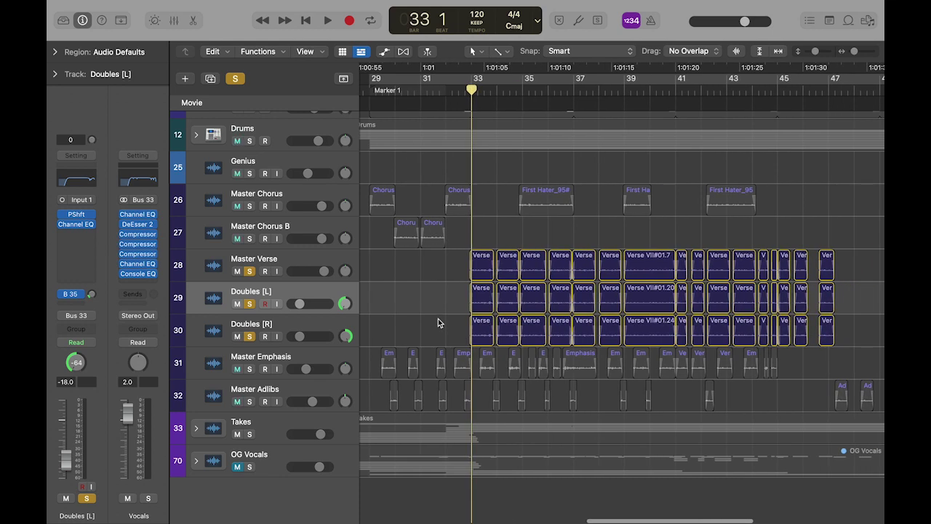
key(space)
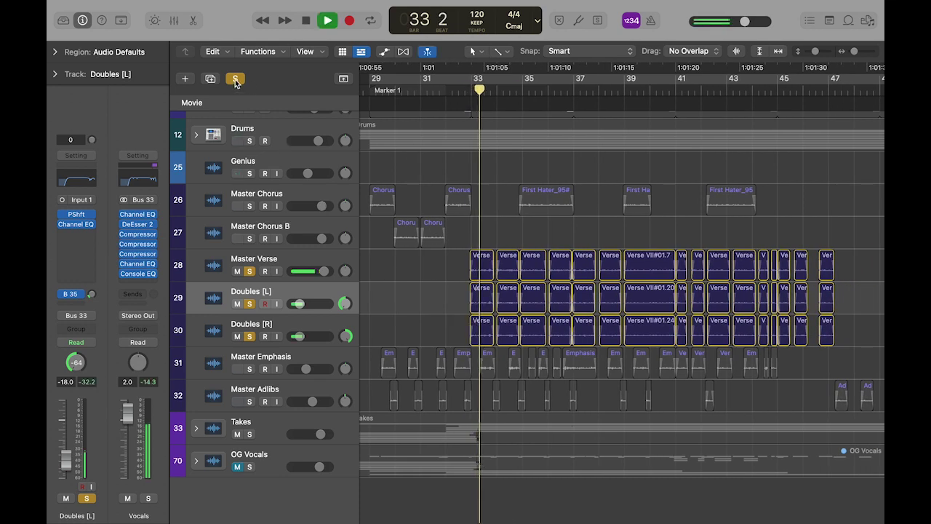
click(250, 304)
click(250, 336)
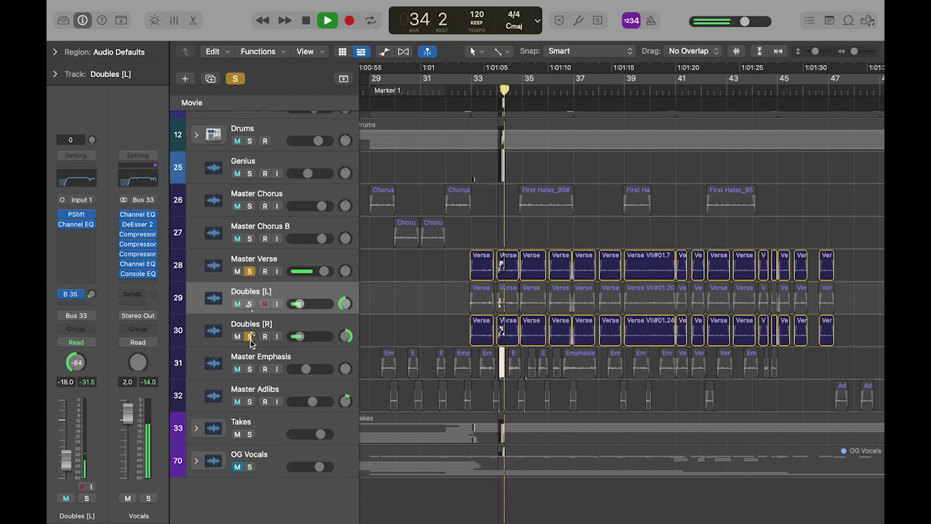
click(242, 78)
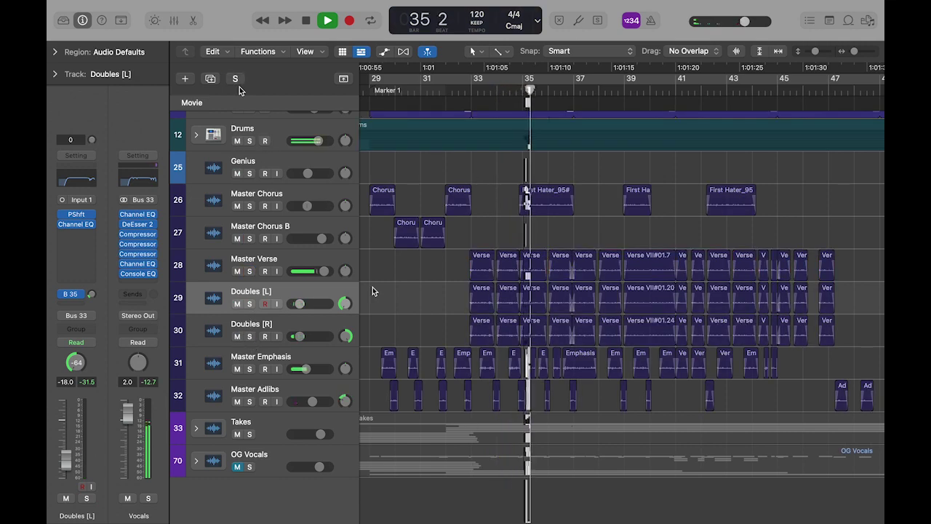
scroll(373, 287, left, 3)
key(space)
- Solo Master Emphasis and audition it from bar 33
click(249, 369)
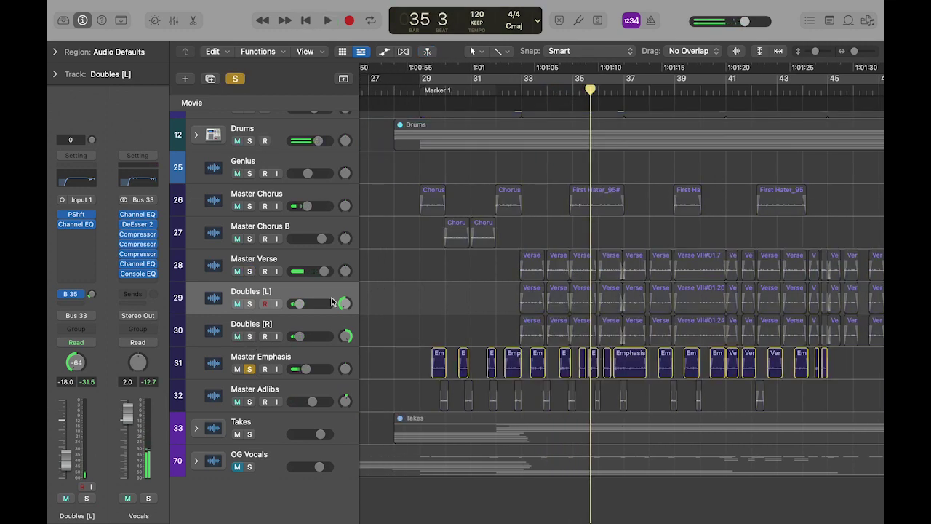
drag(537, 90, 522, 95)
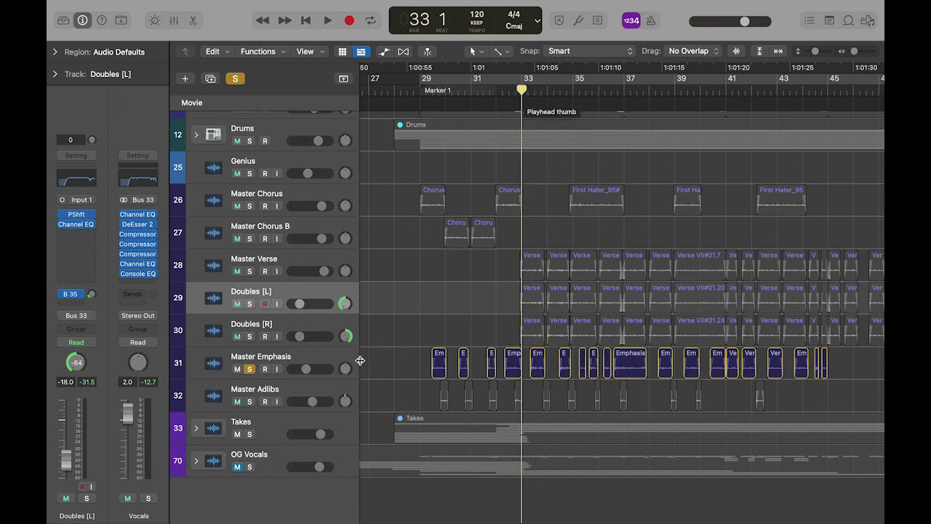
click(324, 359)
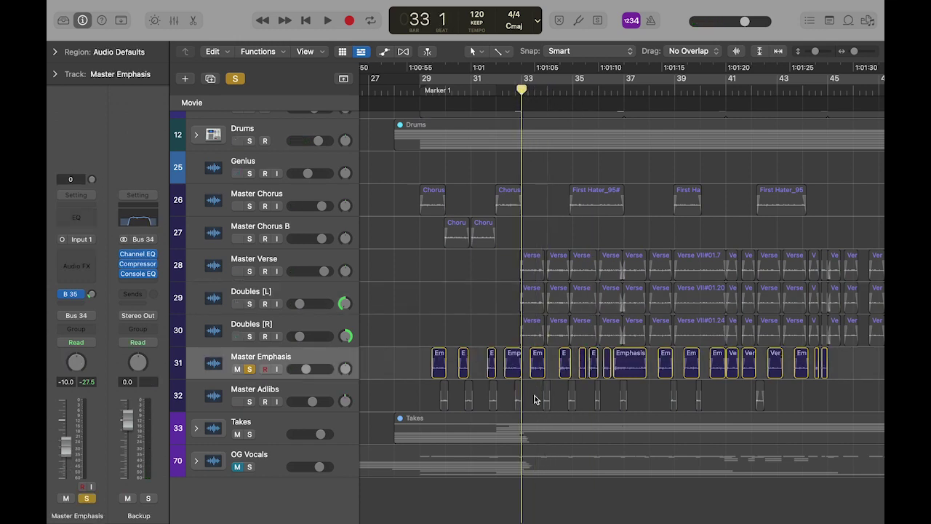
key(space)
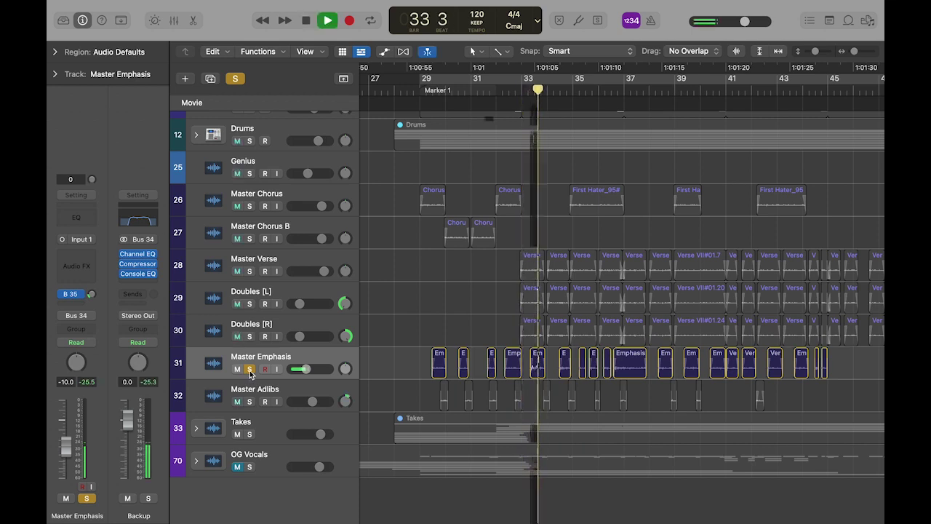
key(space)
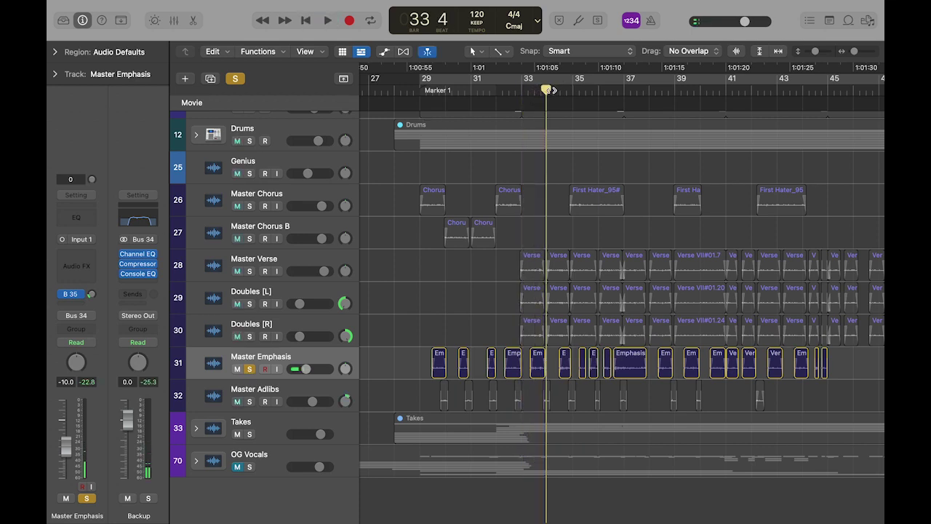
drag(547, 367, 536, 368)
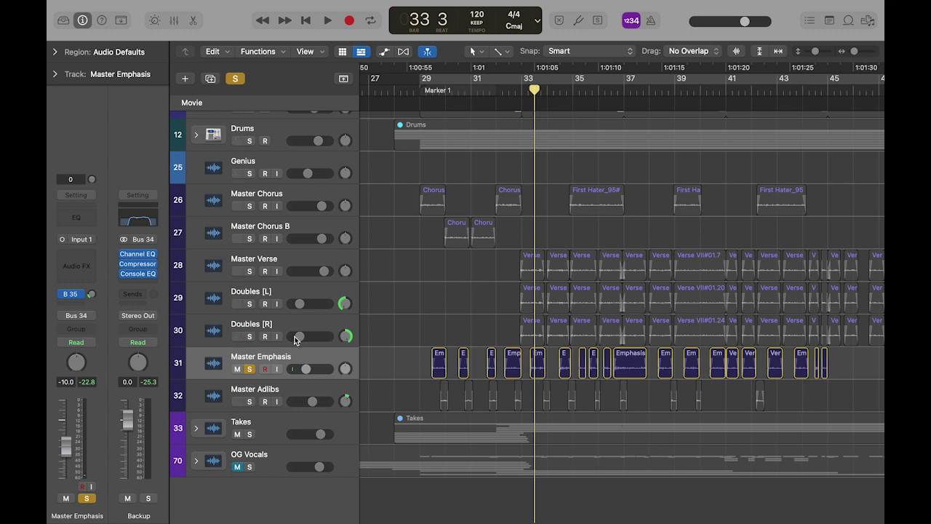
- Listen to the Backup channel's Channel EQ during playback, then close the EQ window
click(148, 220)
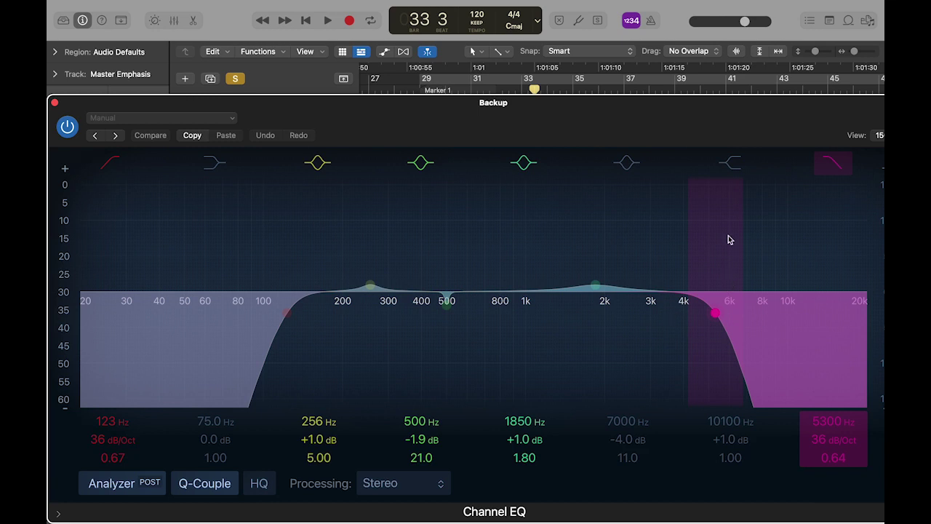
key(space)
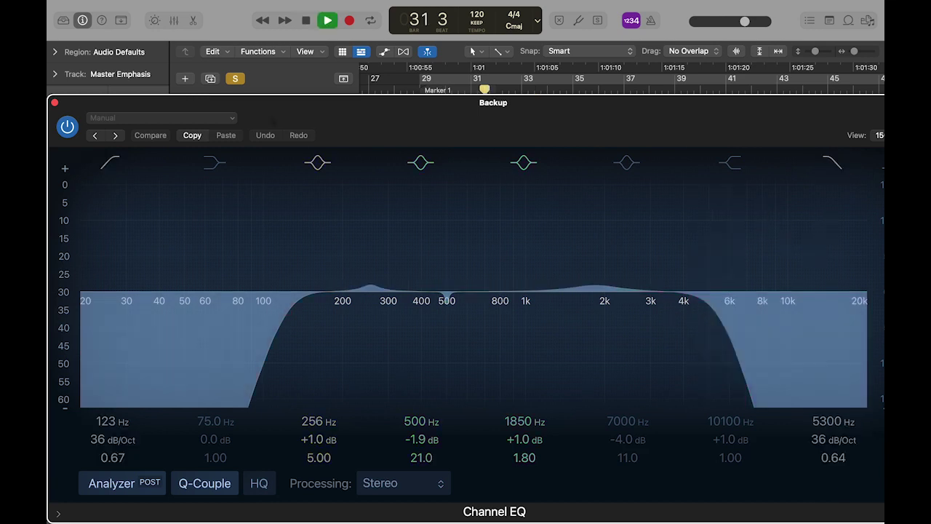
click(55, 101)
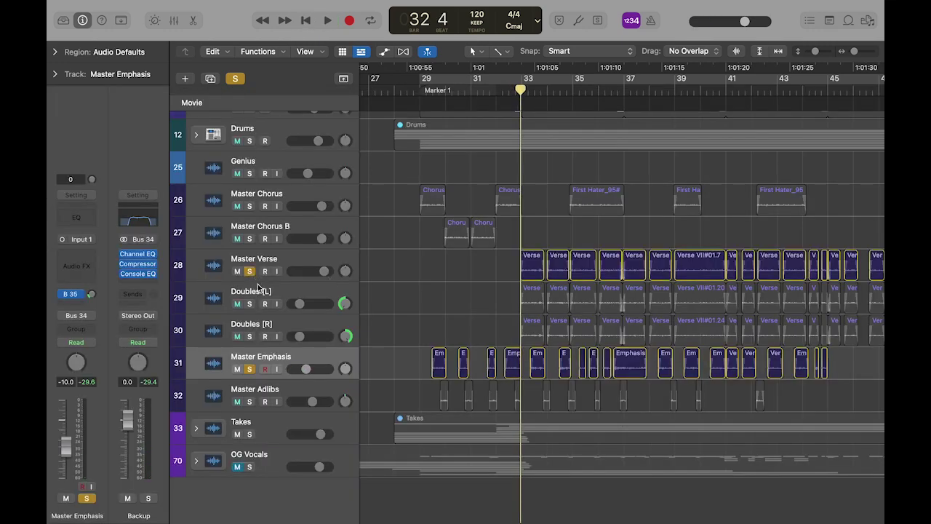
- Toggle solo on Doubles [L] and [R], then solo Master Adlibs and play from bar 34
click(250, 304)
click(252, 335)
click(306, 317)
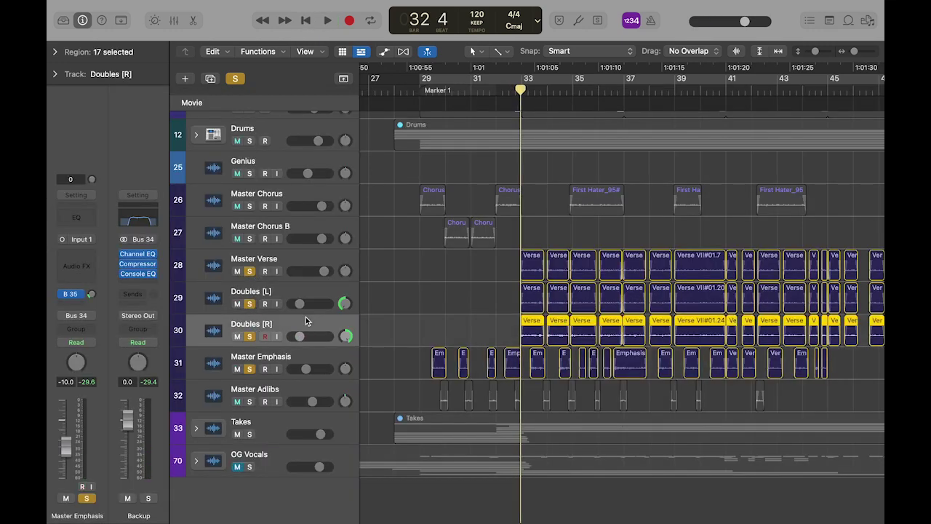
scroll(428, 312, right, 1)
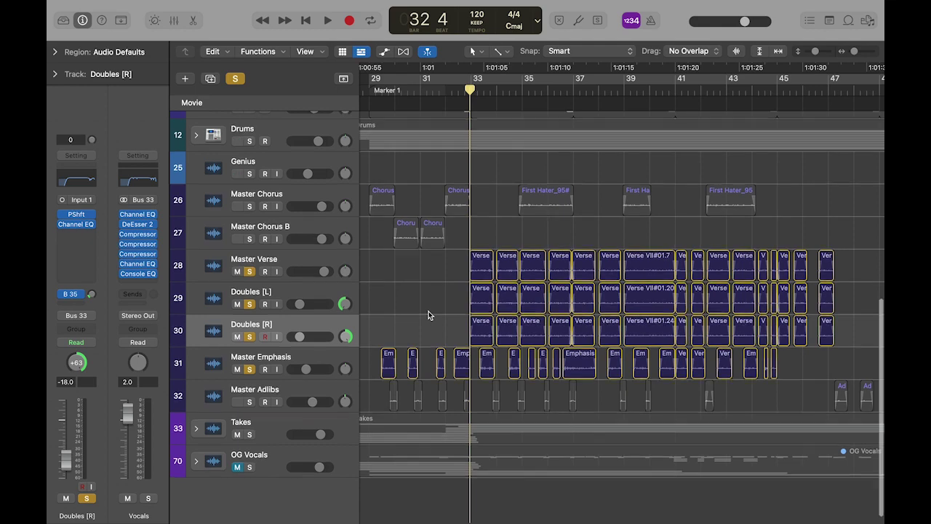
click(435, 393)
key(space)
key(space)
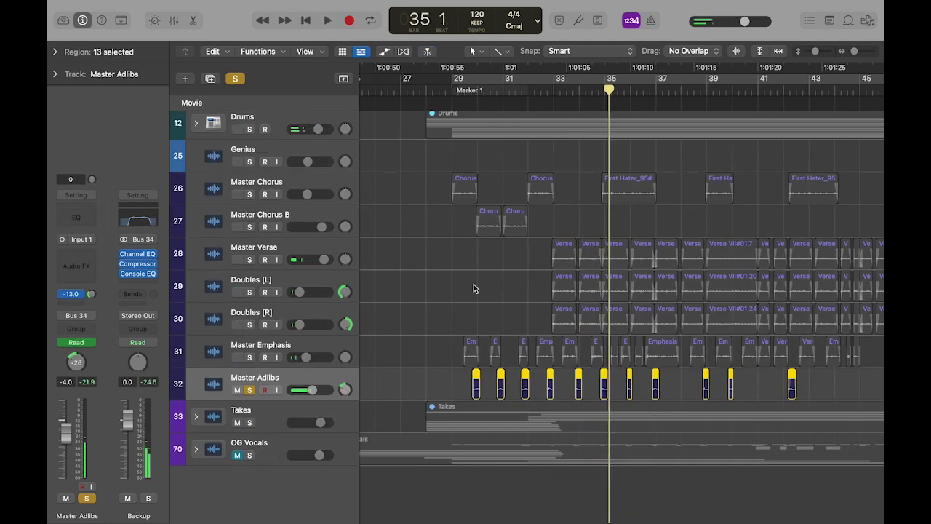
- Show automation lanes and scroll through Master Adlibs' pan curve (-30, -26, +17, +24)
click(385, 52)
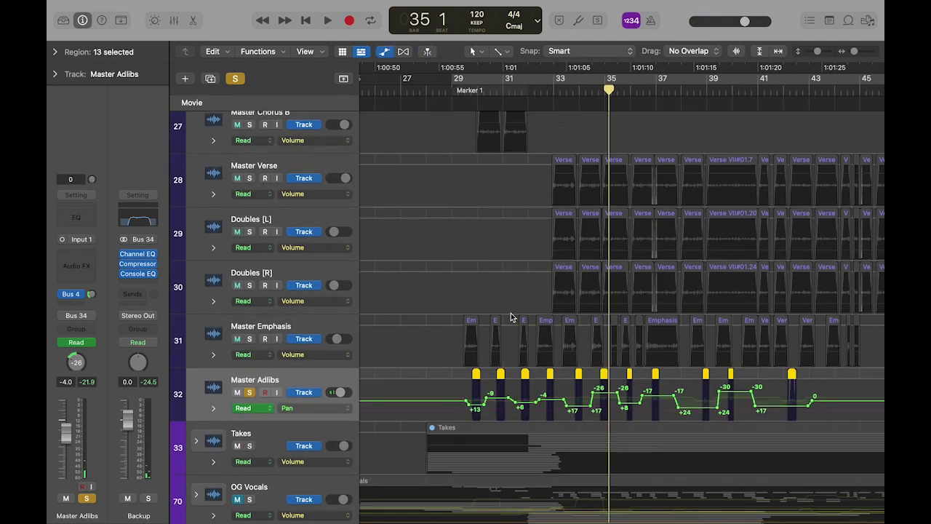
scroll(561, 387, right, 5)
scroll(561, 388, down, 2)
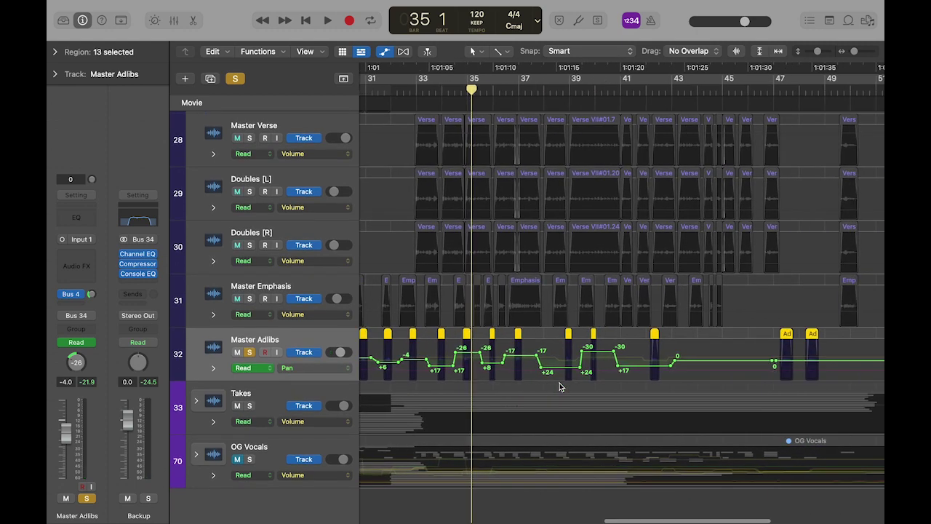
scroll(490, 373, left, 2)
scroll(489, 372, left, 2)
scroll(462, 375, right, 6)
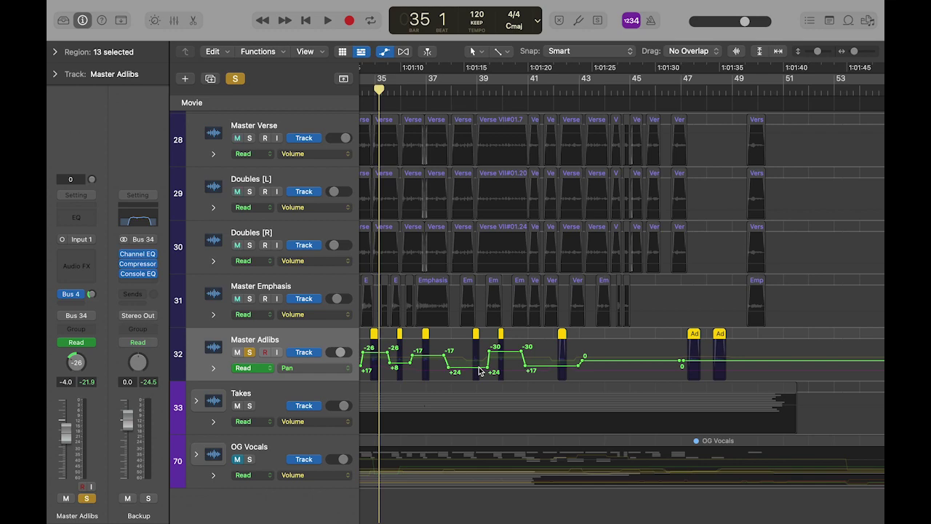
scroll(465, 371, left, 5)
- Switch the Master Adlibs automation lane to Send 1 → Reverb B and scroll through it
click(318, 368)
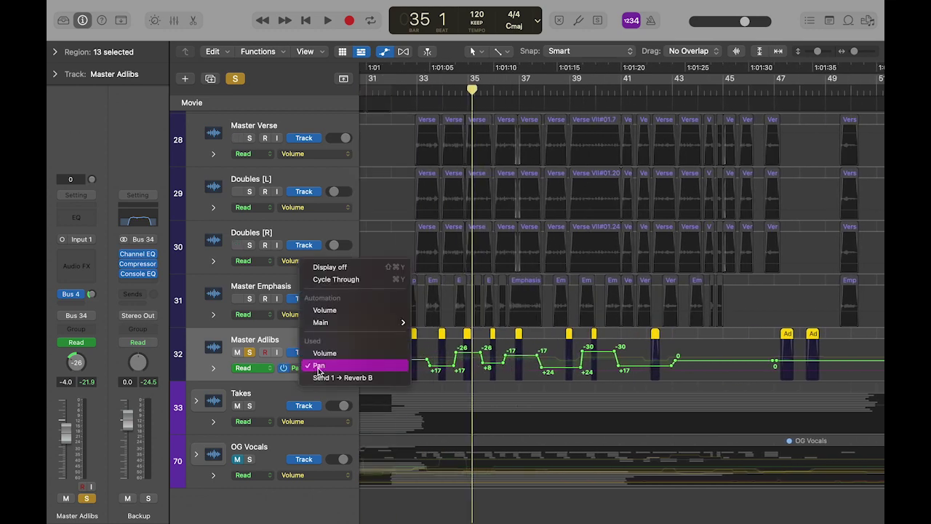
click(342, 378)
scroll(538, 422, left, 10)
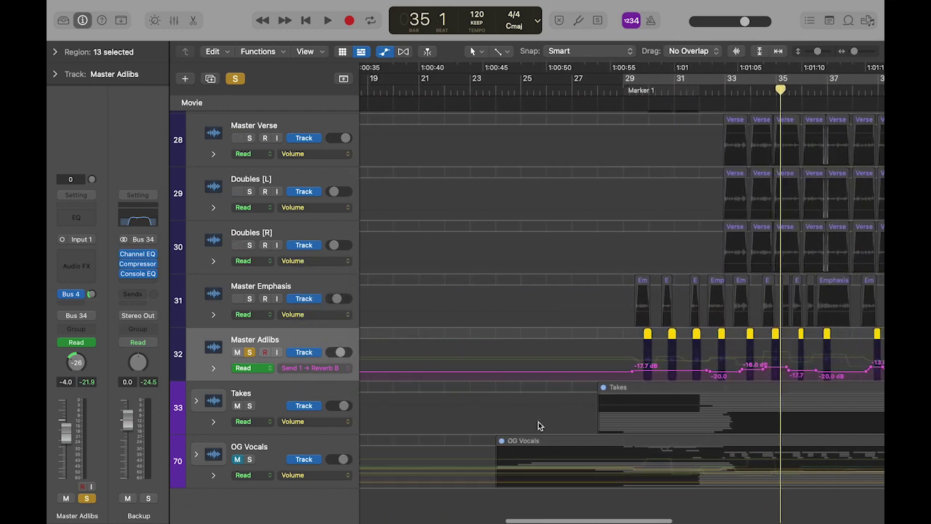
scroll(538, 426, right, 5)
scroll(539, 426, right, 1)
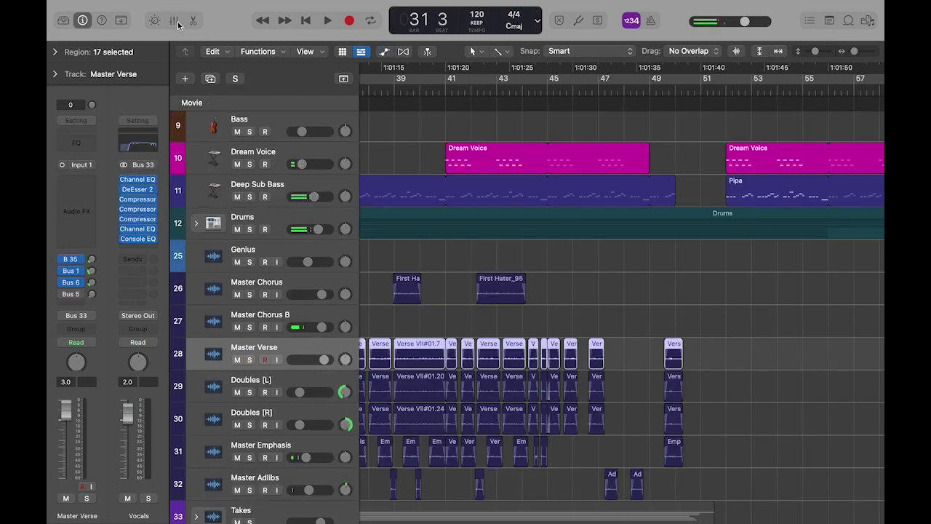
click(174, 21)
scroll(635, 289, down, 5)
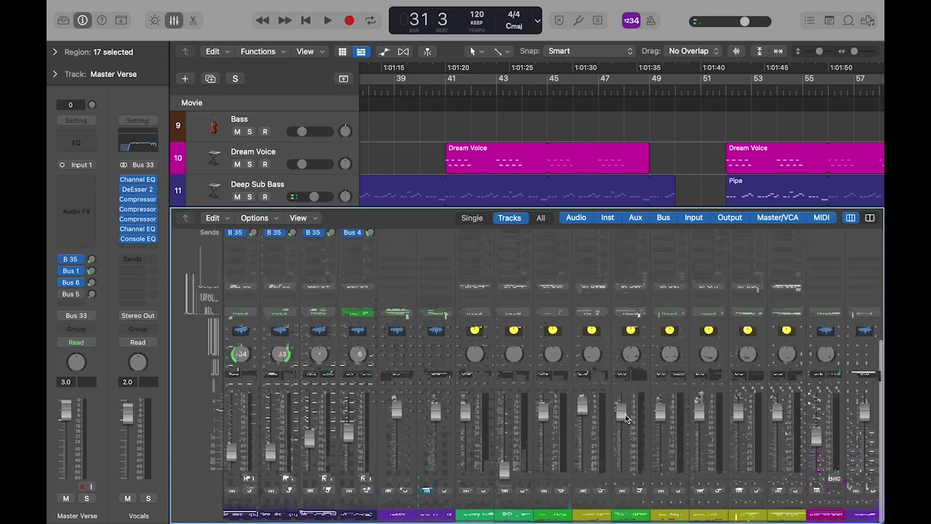
scroll(625, 416, up, 5)
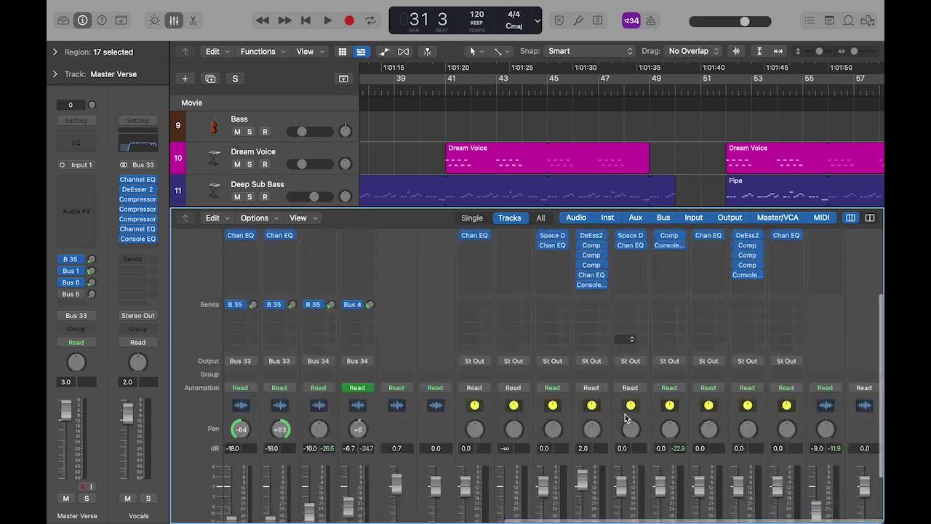
scroll(625, 416, down, 3)
scroll(534, 456, up, 5)
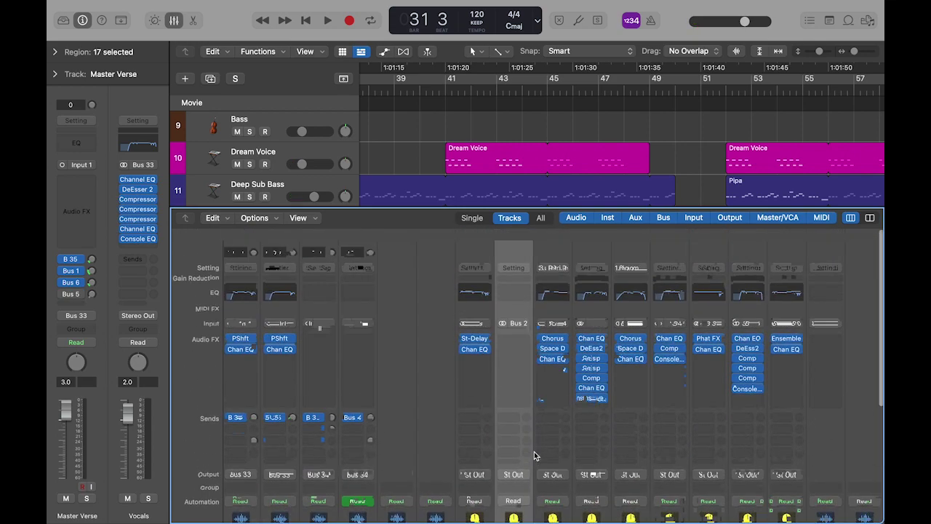
scroll(534, 455, down, 5)
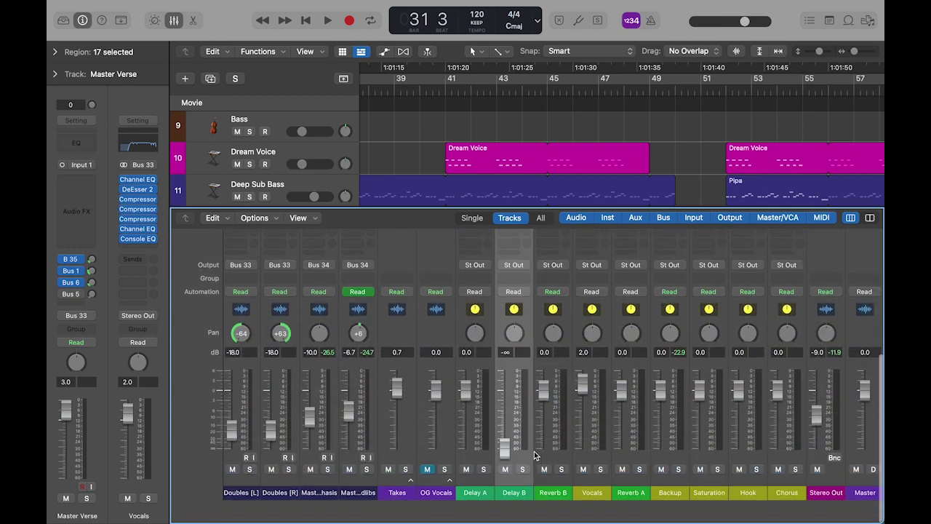
scroll(594, 414, up, 5)
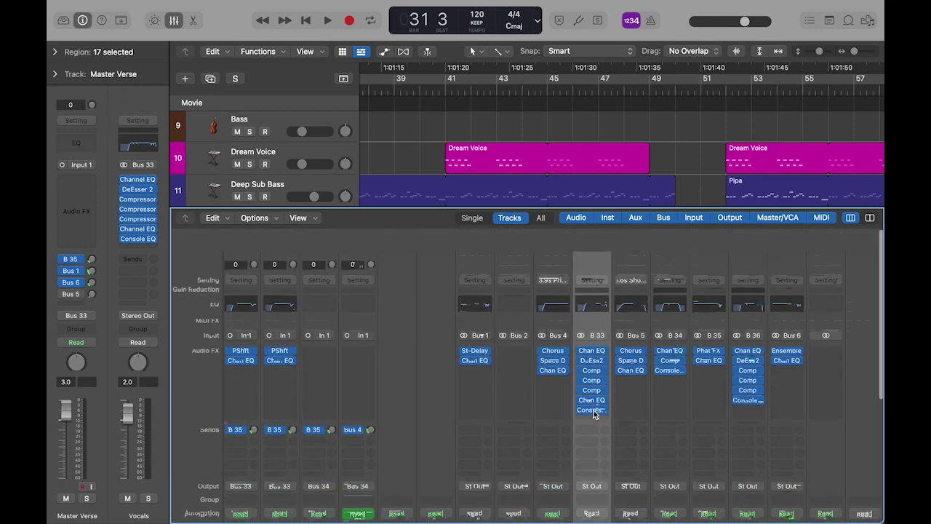
scroll(604, 437, down, 1)
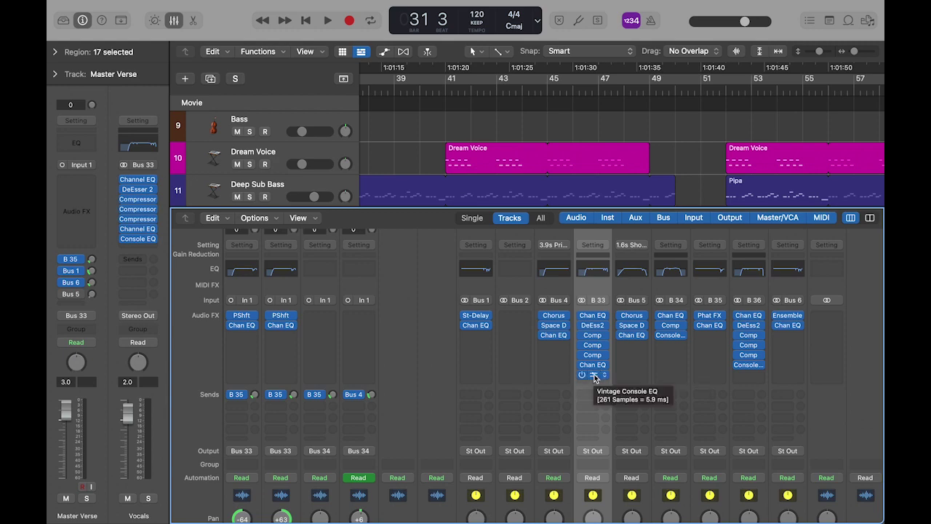
scroll(594, 376, down, 5)
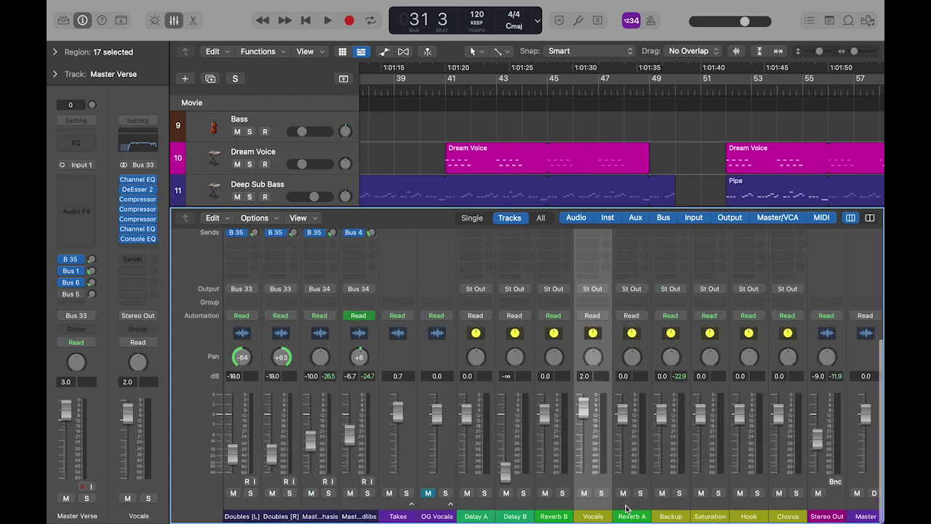
scroll(623, 473, up, 4)
scroll(626, 509, down, 4)
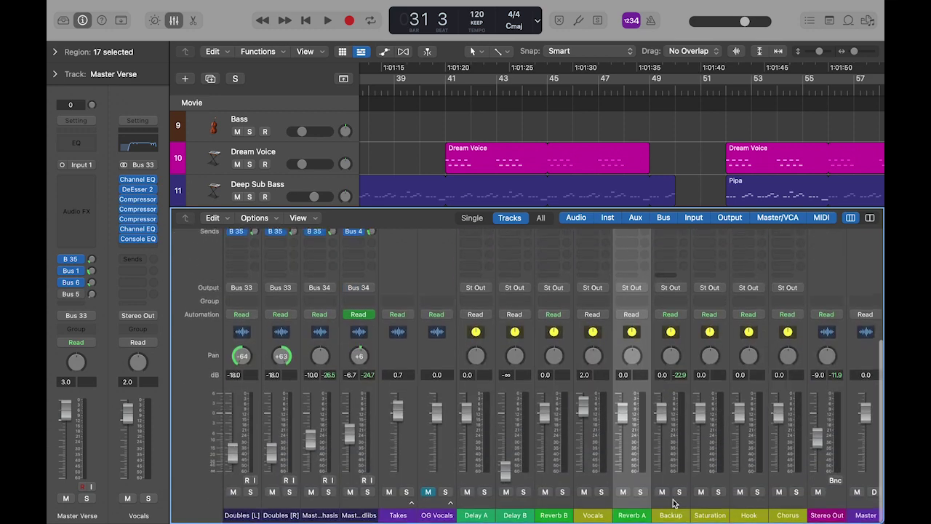
scroll(677, 465, up, 5)
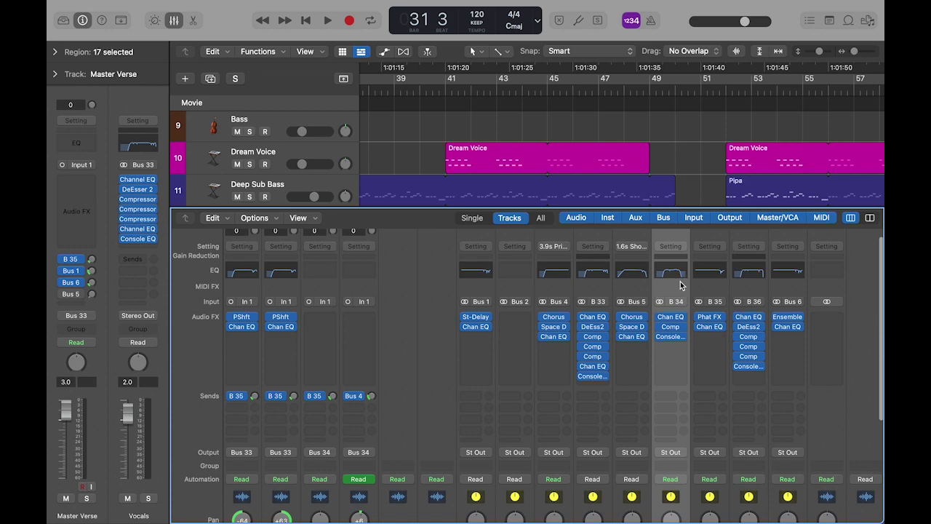
scroll(682, 285, down, 5)
scroll(704, 368, up, 4)
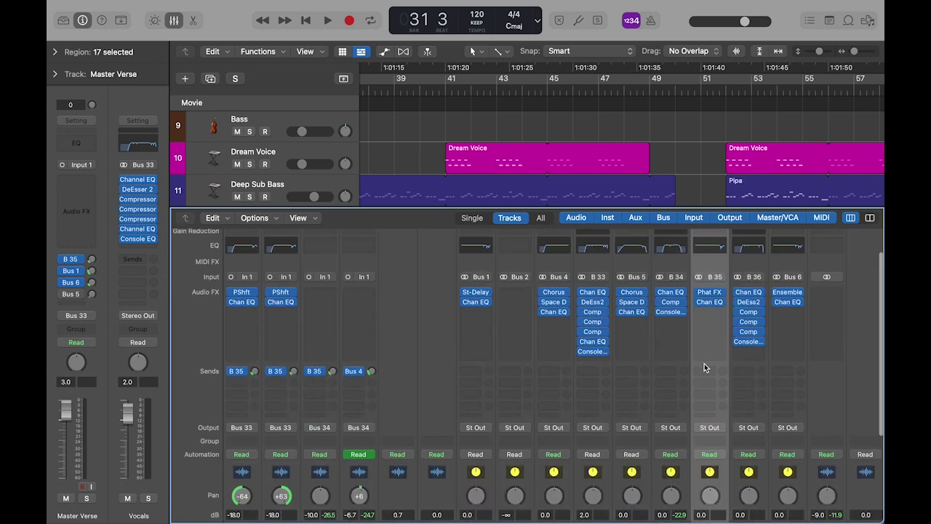
scroll(727, 423, down, 5)
click(745, 477)
scroll(747, 502, up, 7)
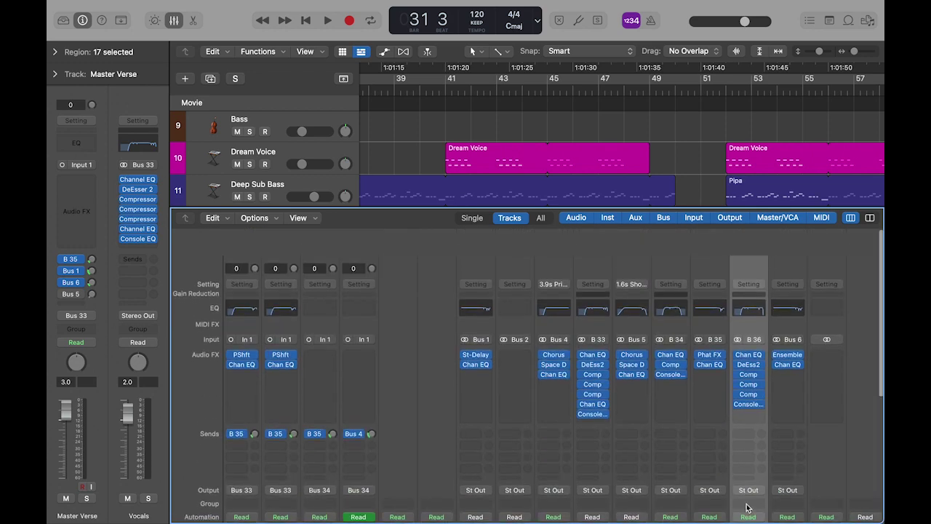
scroll(747, 507, down, 2)
scroll(756, 469, down, 5)
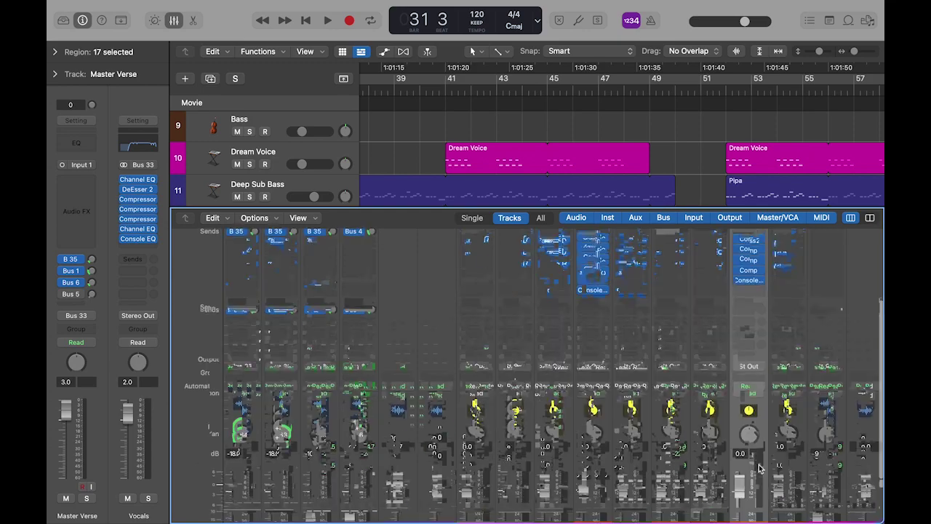
scroll(759, 468, down, 3)
scroll(781, 507, down, 5)
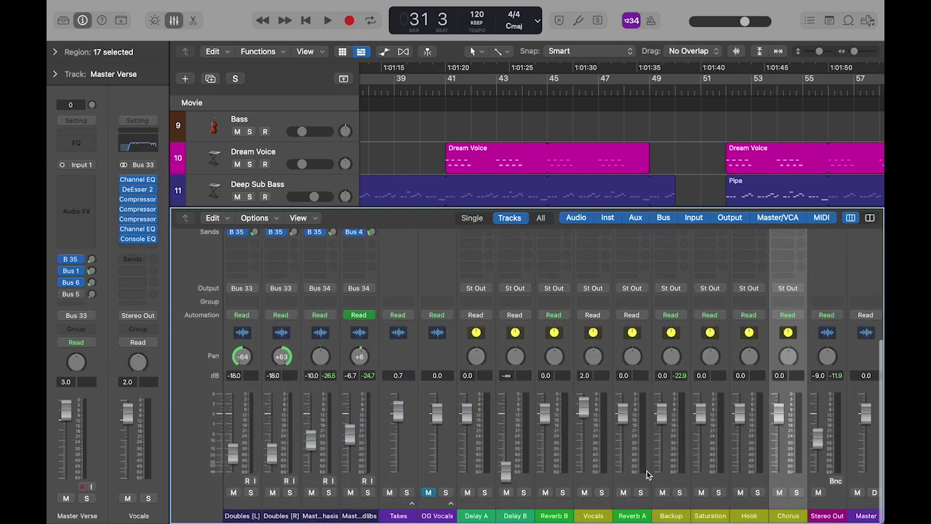
scroll(640, 511, up, 6)
scroll(639, 511, up, 2)
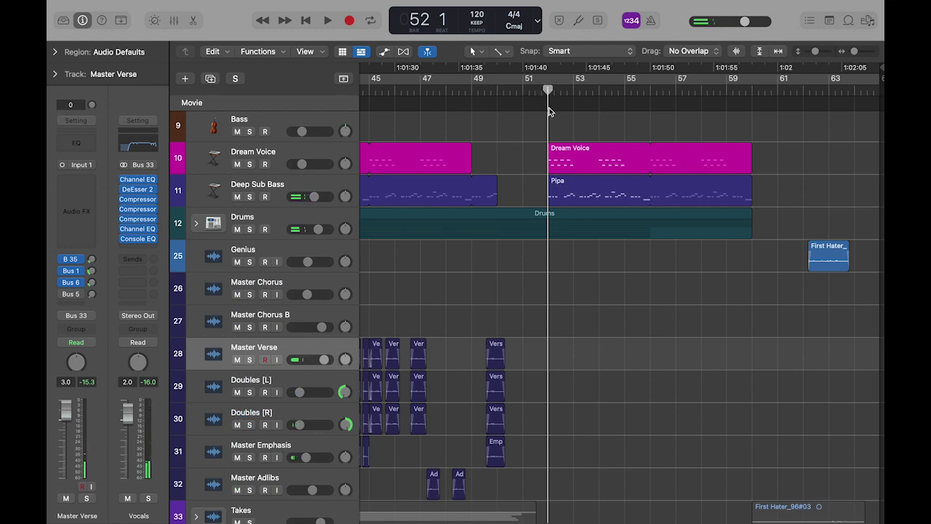
scroll(549, 111, up, 8)
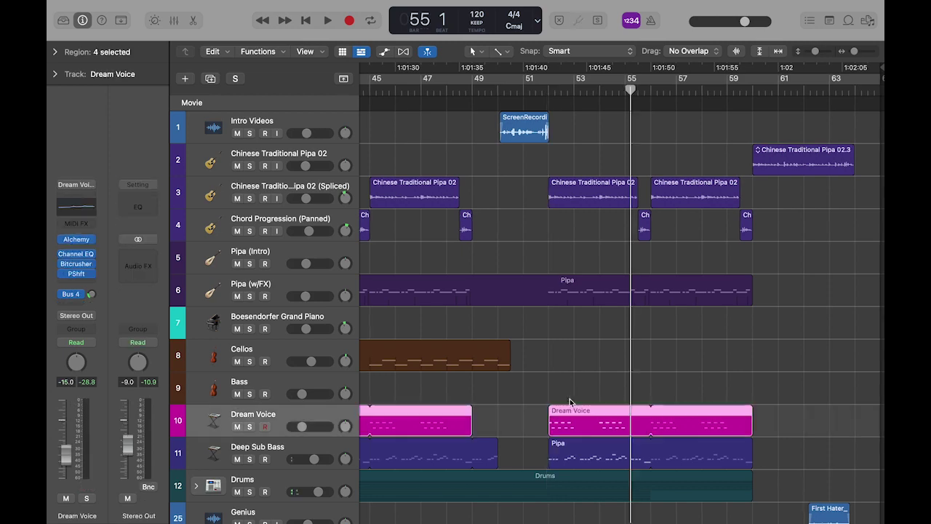
- Shrink track heights to fit Intro Videos through OG Vocals, then return the playhead to bar 1
click(558, 380)
scroll(558, 380, left, 5)
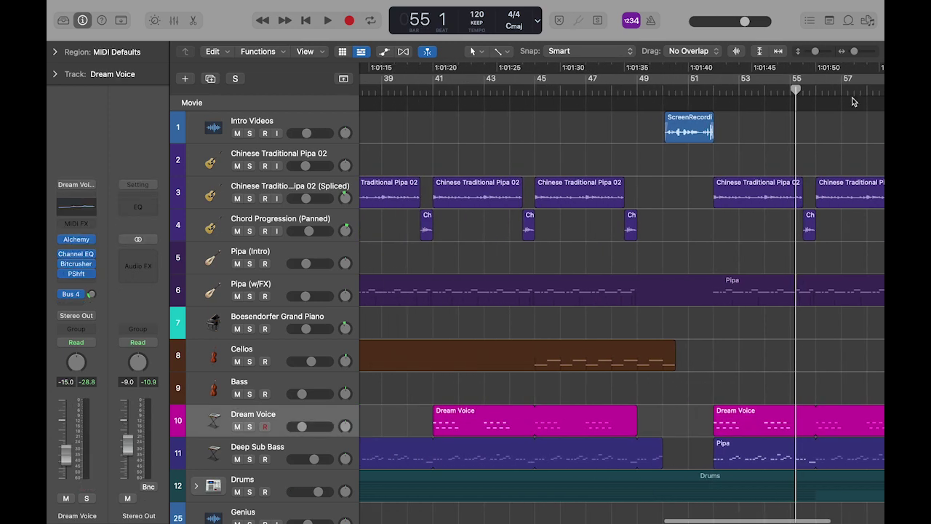
drag(815, 51, 844, 56)
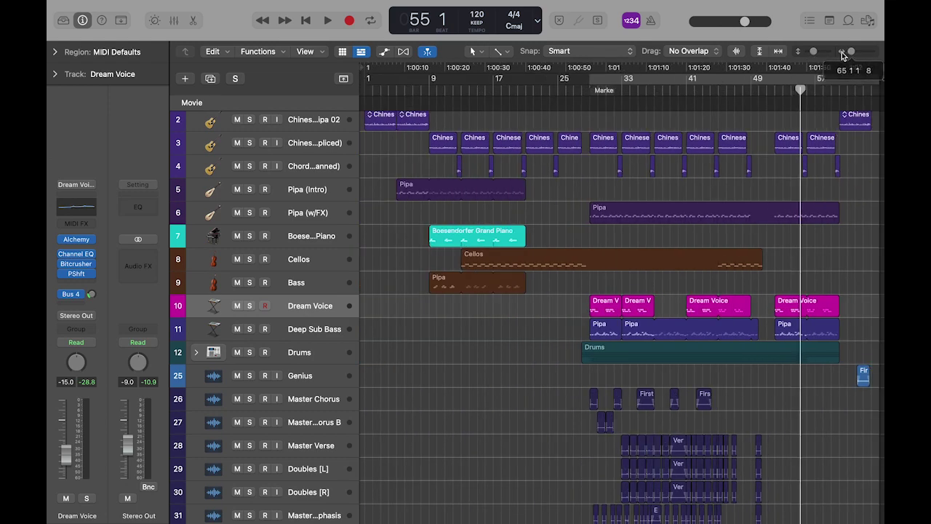
scroll(537, 372, down, 5)
scroll(490, 364, up, 6)
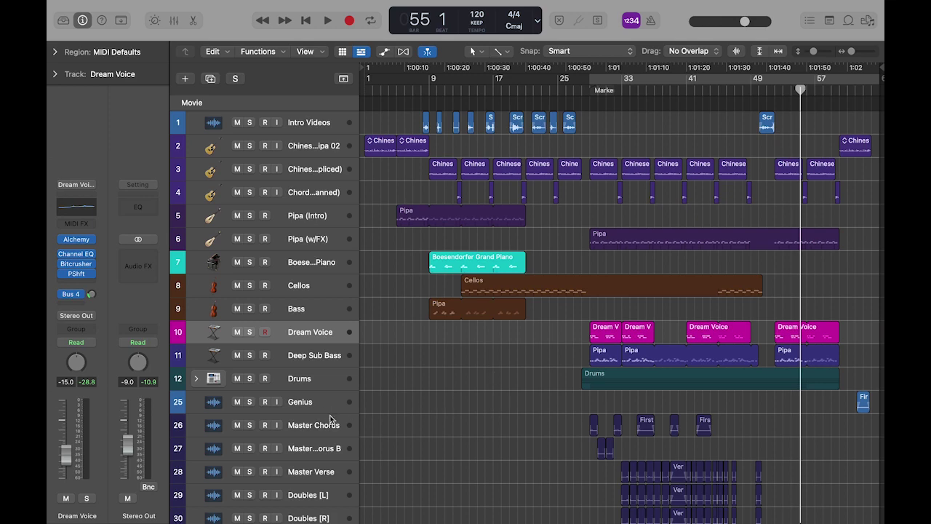
key(super+Up)
key(Return)
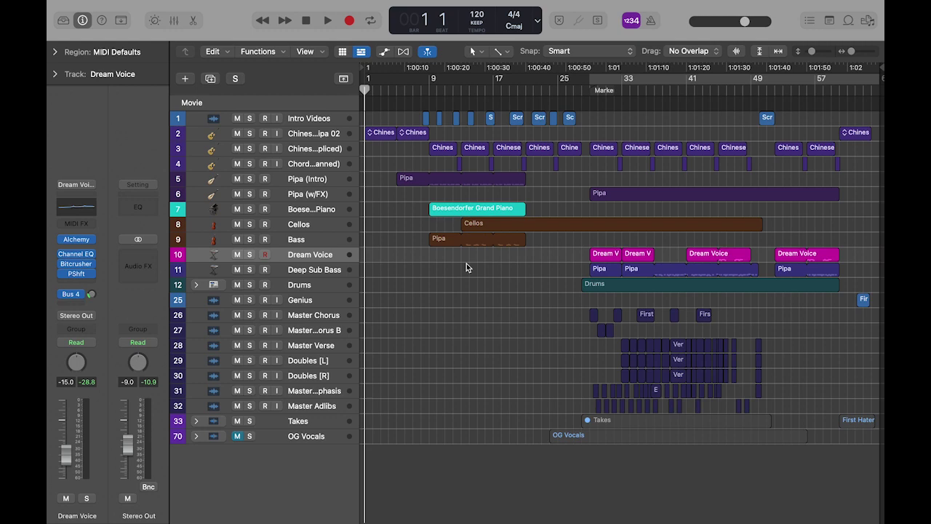